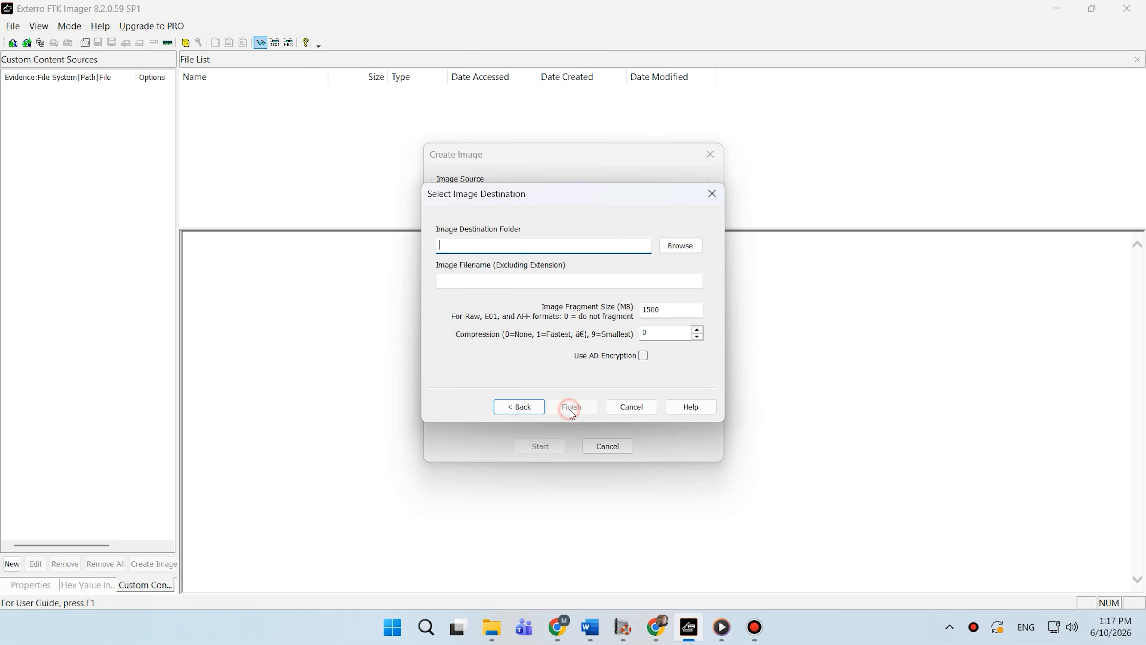
# - Set the SMART image destination folder to New Images, name the file Smart Images, and finish
pyautogui.click(679, 247)
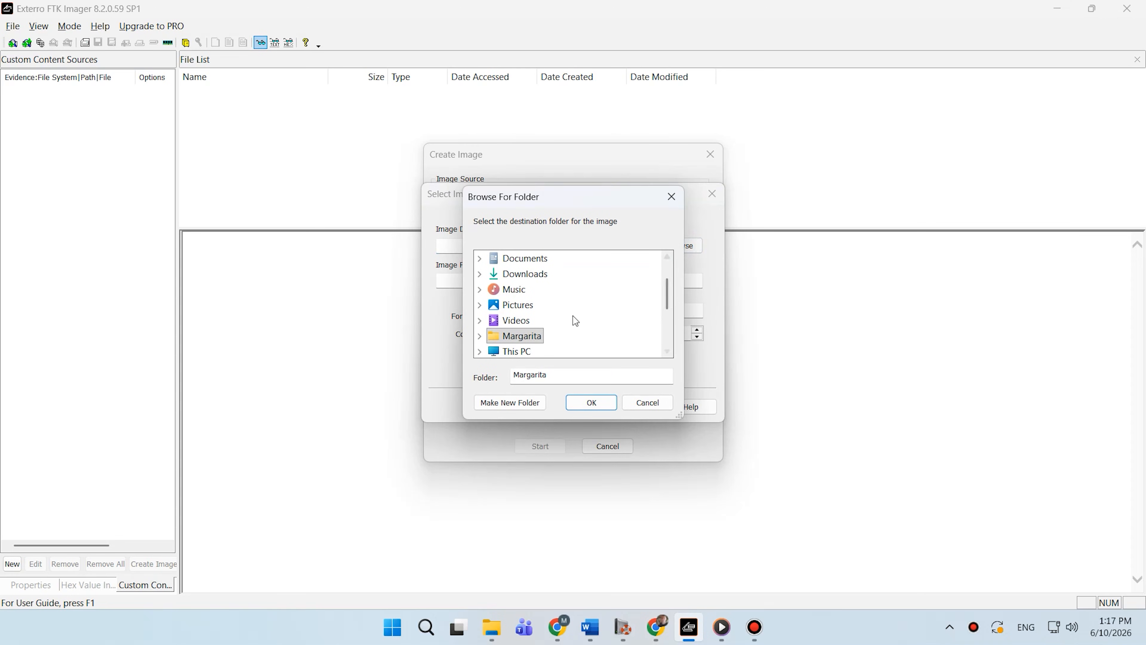
pyautogui.scroll(-2, 556, 318)
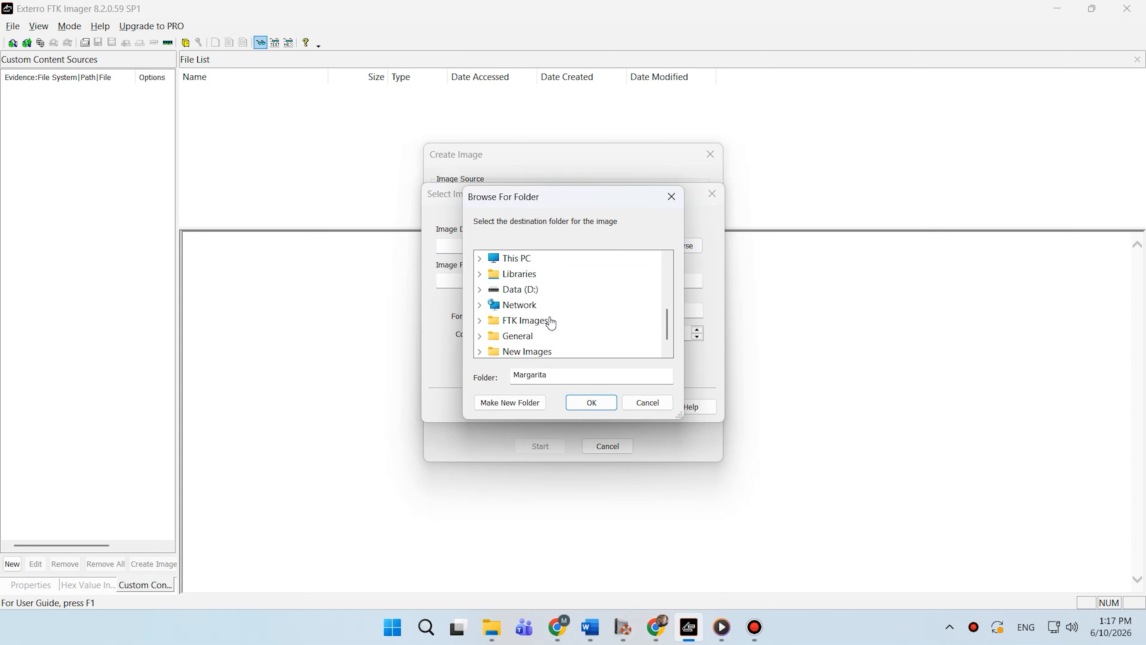
pyautogui.click(519, 352)
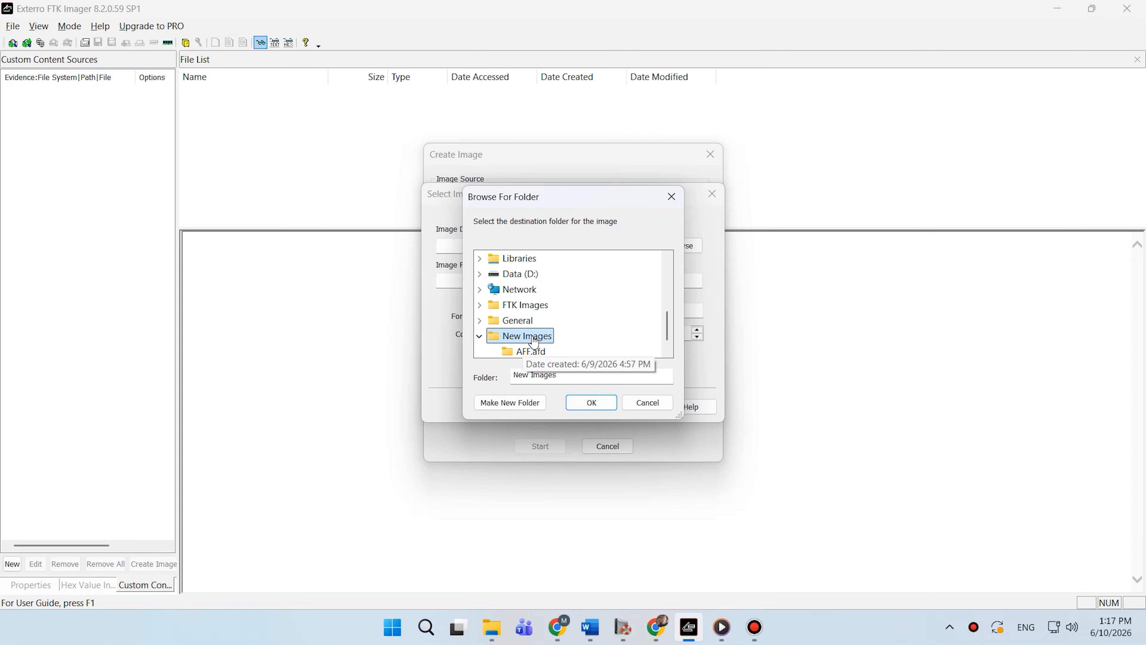
pyautogui.click(585, 400)
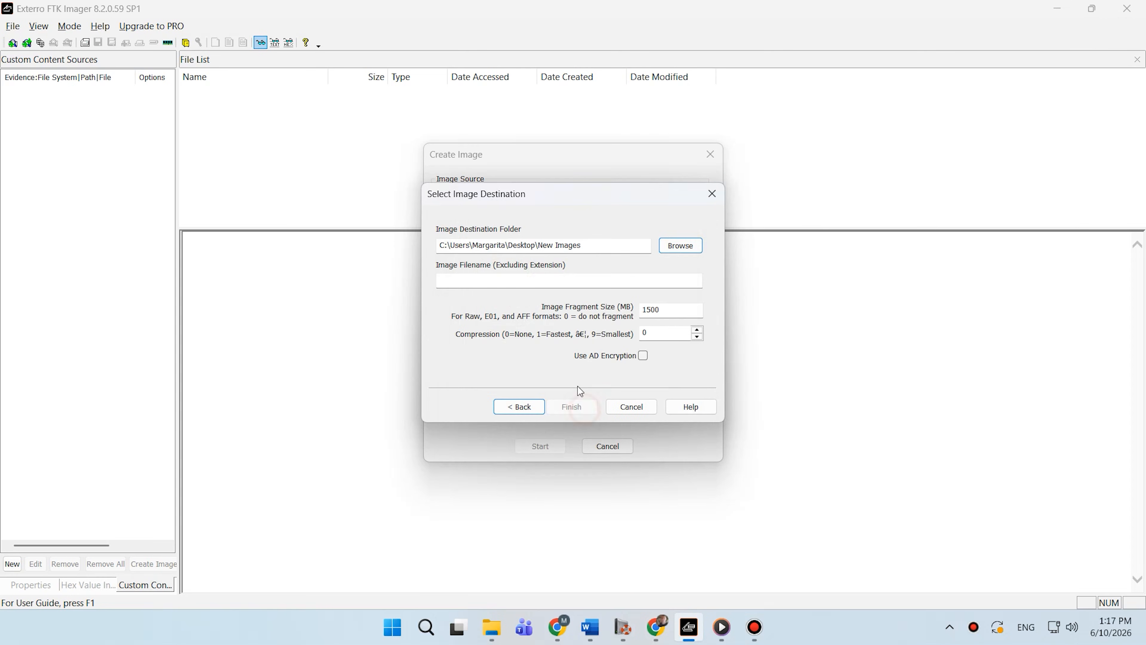
pyautogui.write('S')
pyautogui.write('mart Images')
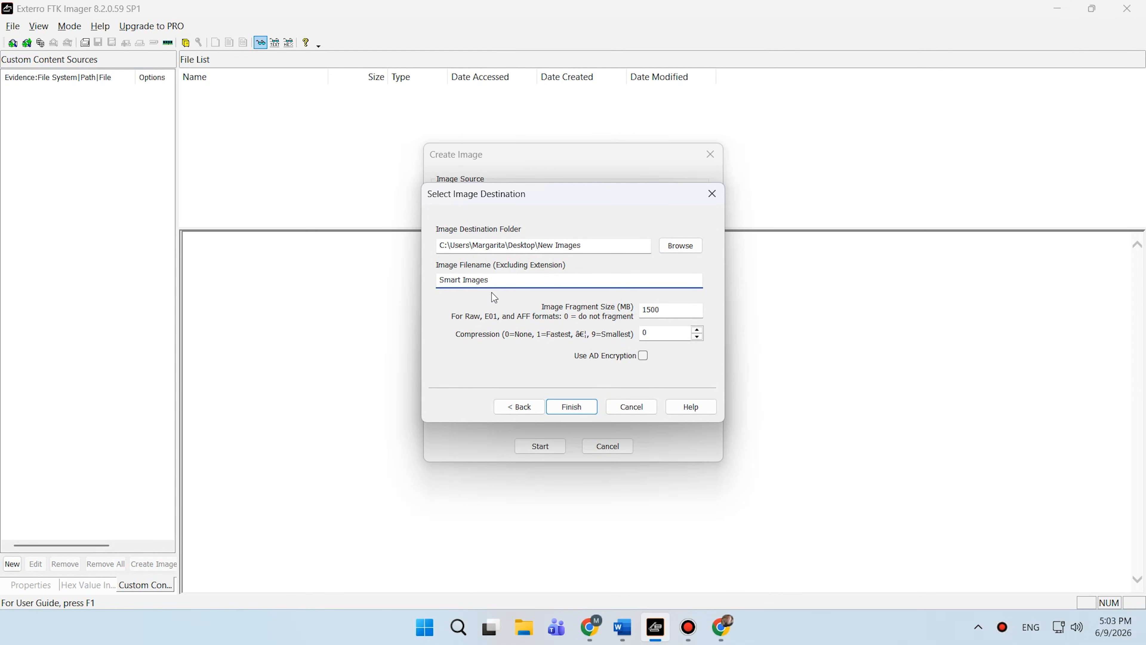
pyautogui.click(579, 413)
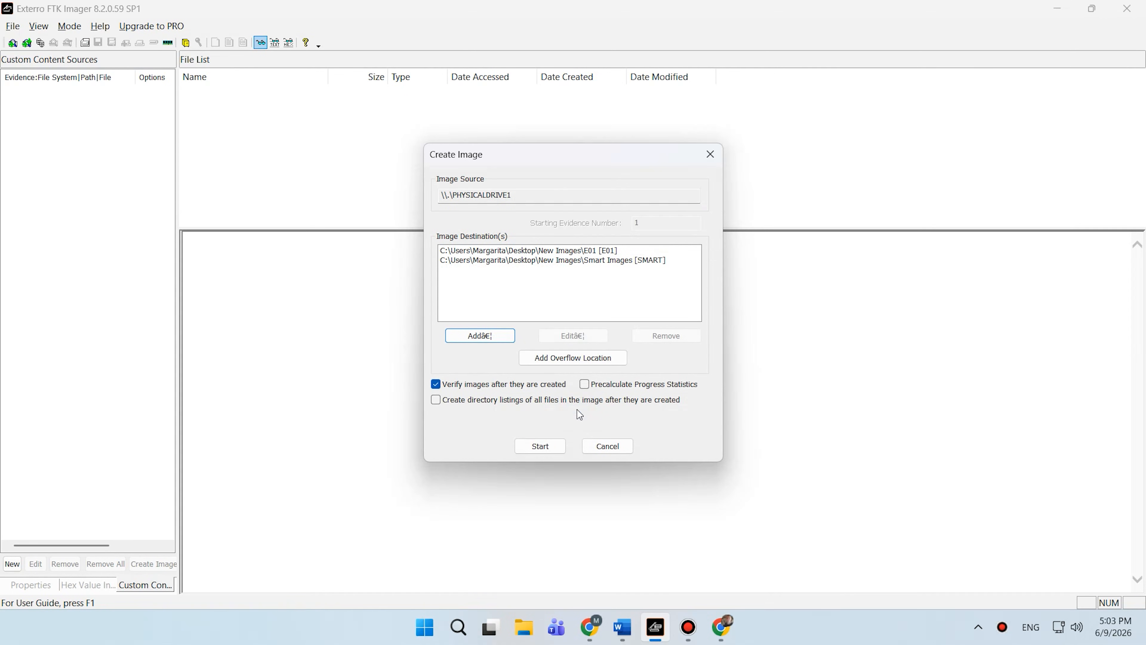
pyautogui.click(486, 337)
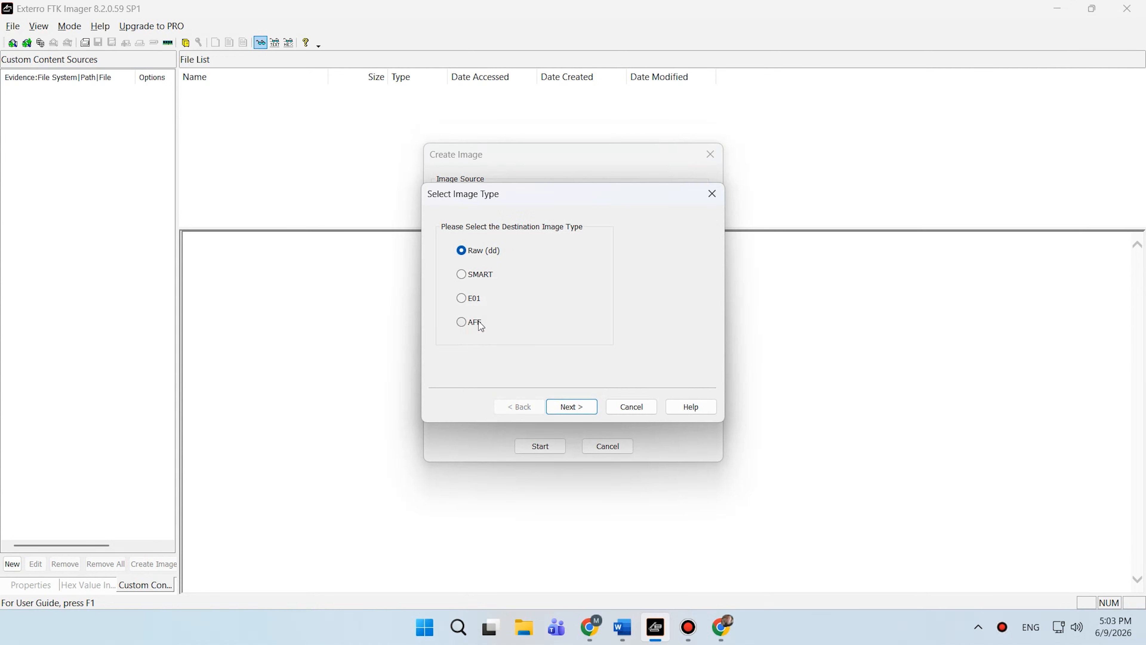
pyautogui.click(479, 321)
pyautogui.click(571, 407)
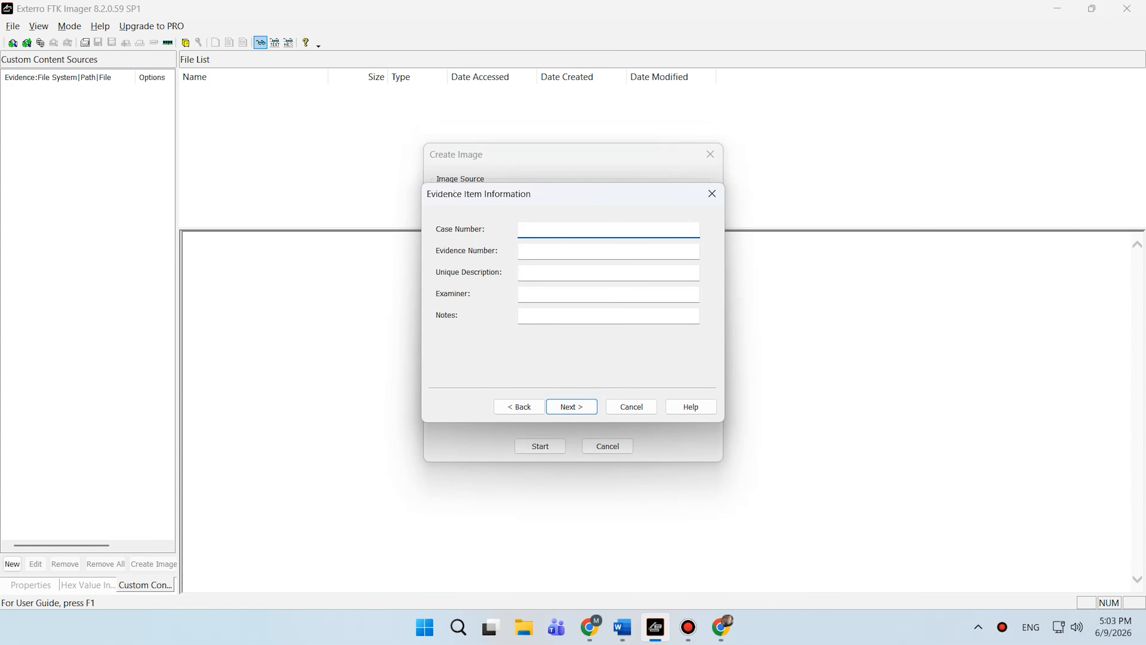
pyautogui.hotkey('alt', 'Tab')
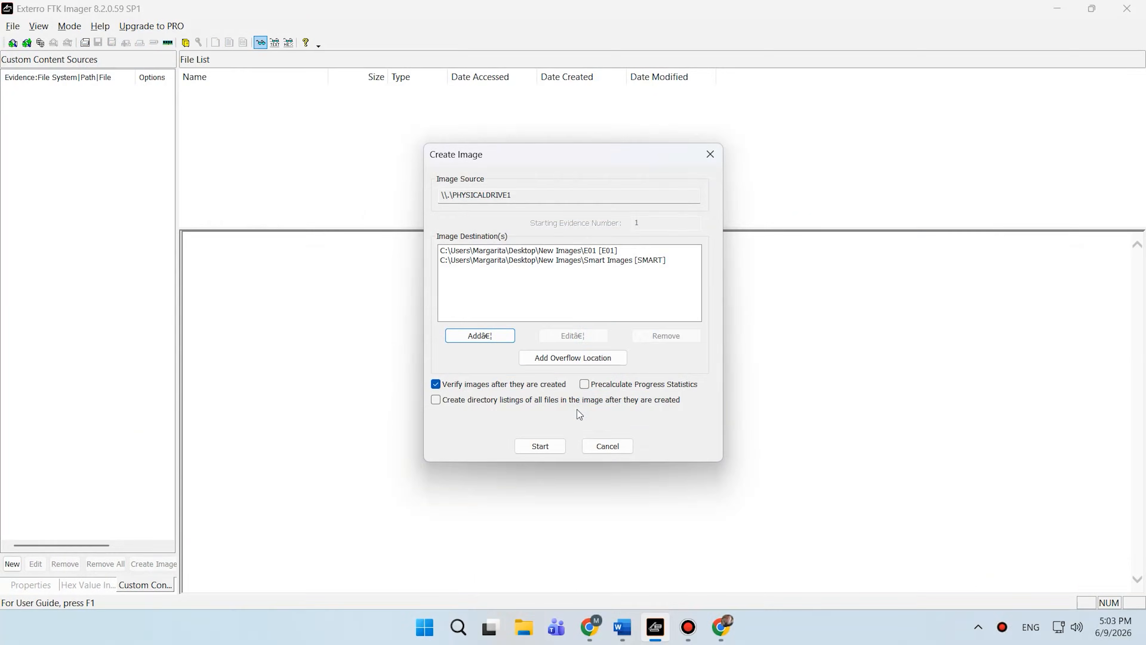
# - Add another image destination and choose the AFF image type
pyautogui.click(479, 335)
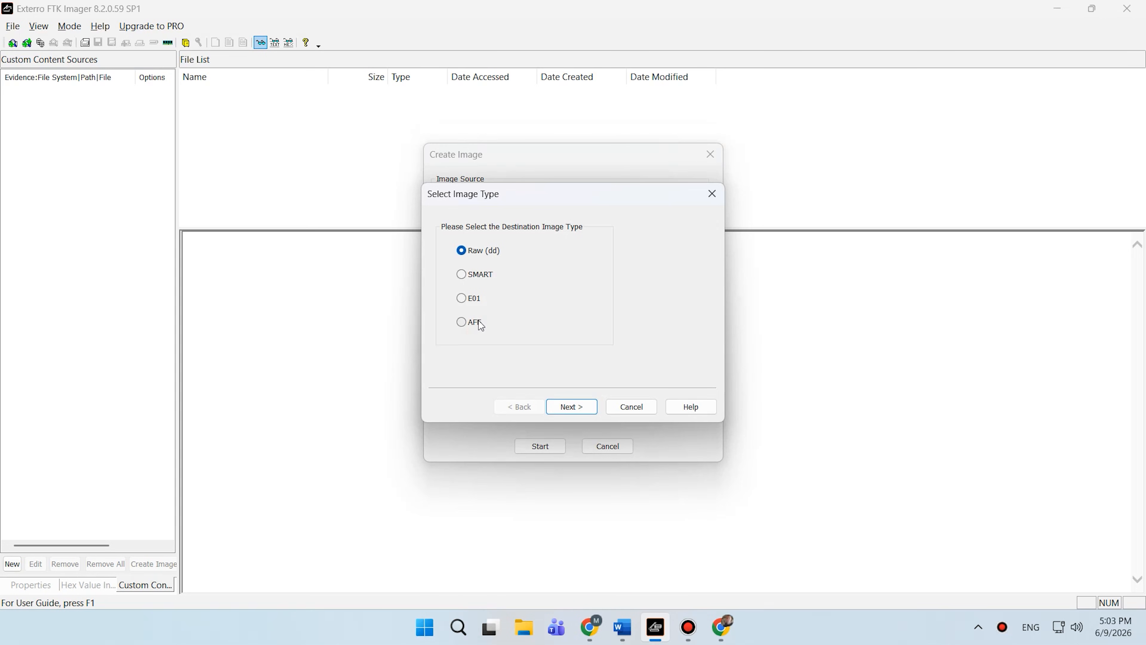
pyautogui.click(479, 321)
pyautogui.click(578, 406)
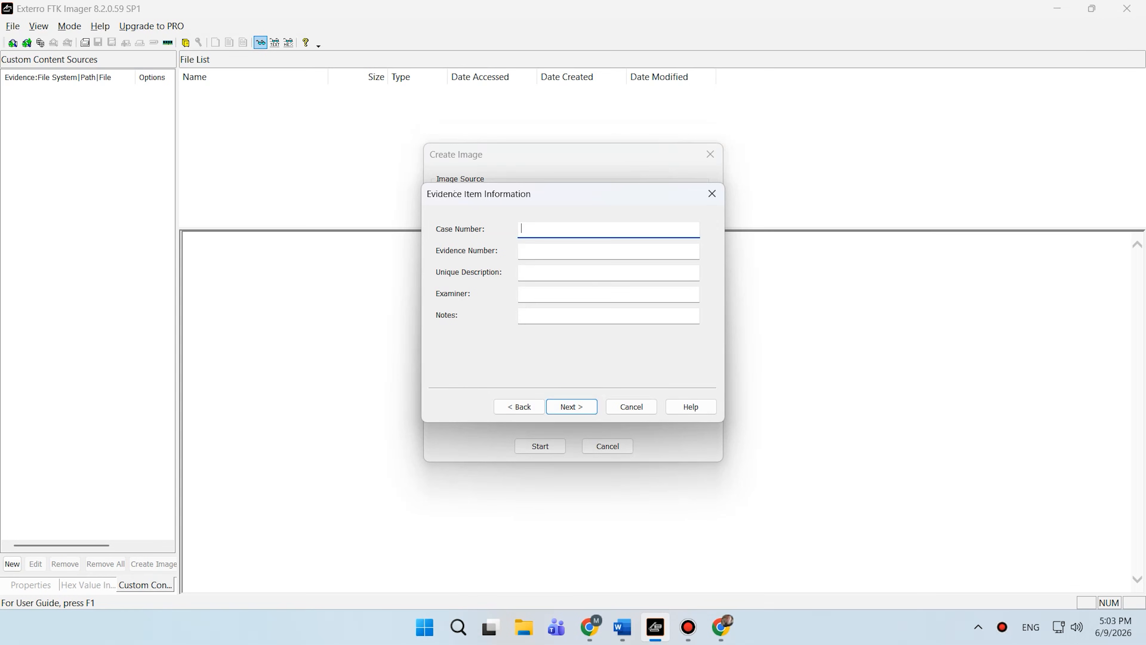
pyautogui.hotkey('alt', 'Tab')
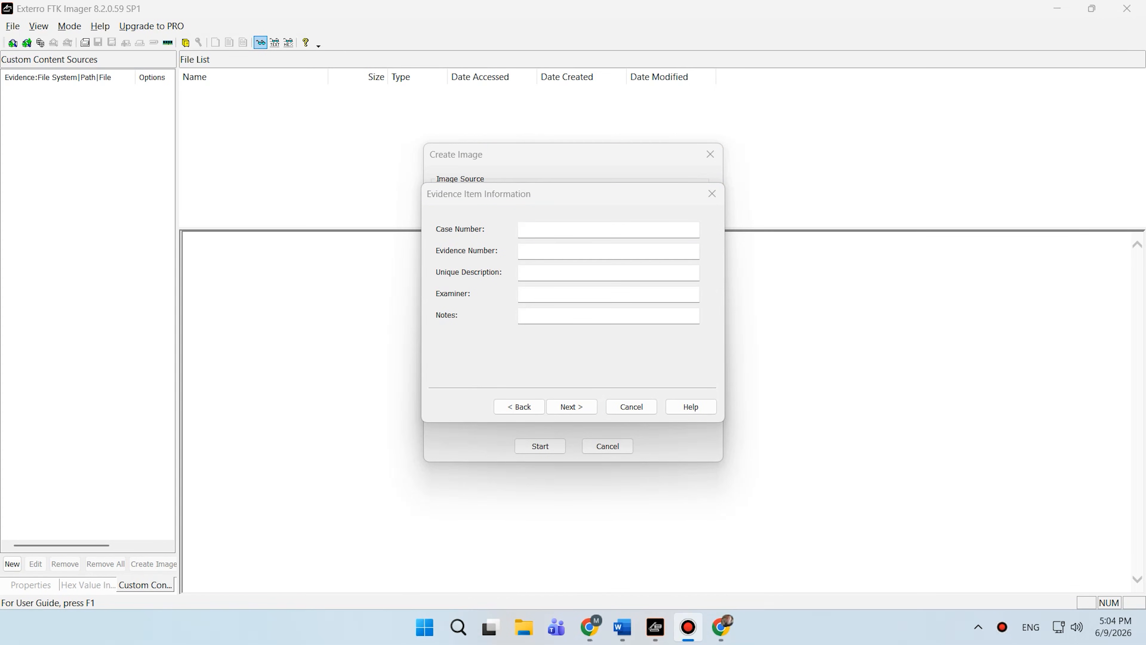
# - Enter the case number Test Case 003 and the evidence number Disk 001
pyautogui.click(586, 231)
pyautogui.write('T')
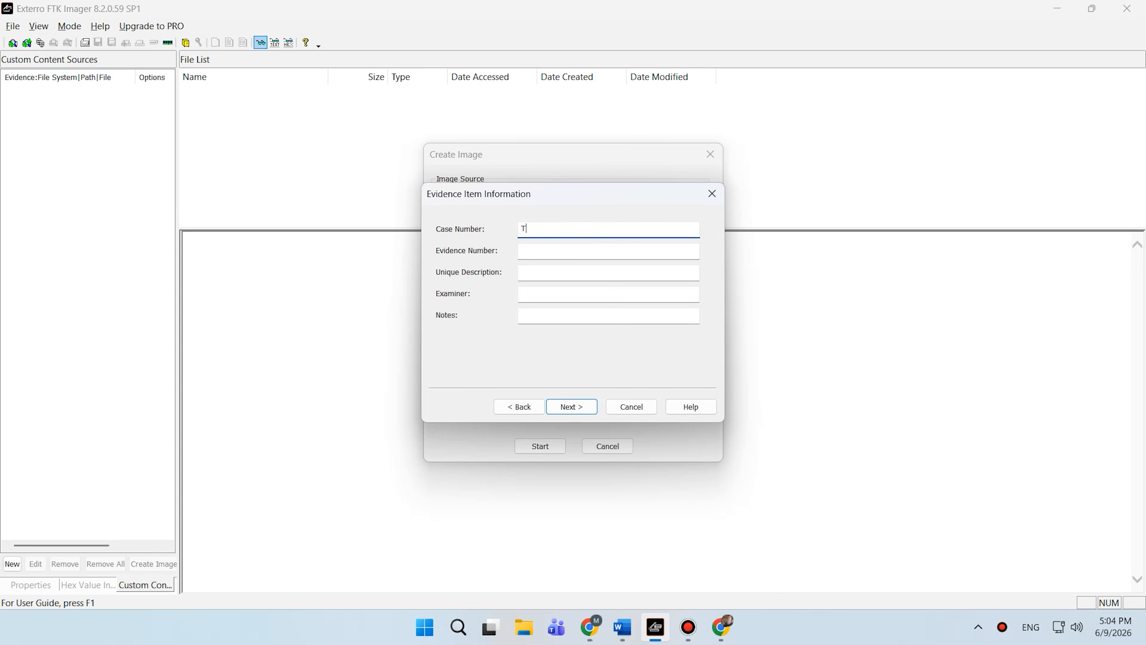
pyautogui.write('est Case 003')
pyautogui.hotkey('alt', 'Tab')
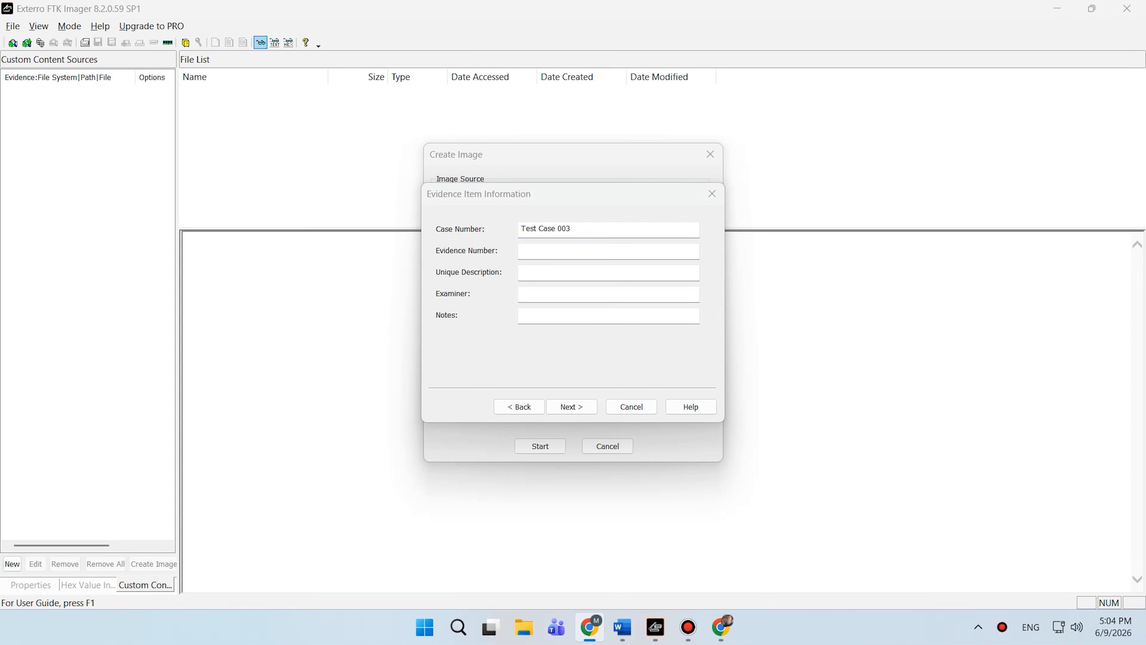
pyautogui.click(539, 249)
pyautogui.write('Disk 001')
# - Enter the unique description External USB drive and fill in the examiner's name
pyautogui.click(565, 273)
pyautogui.write('External USB drive')
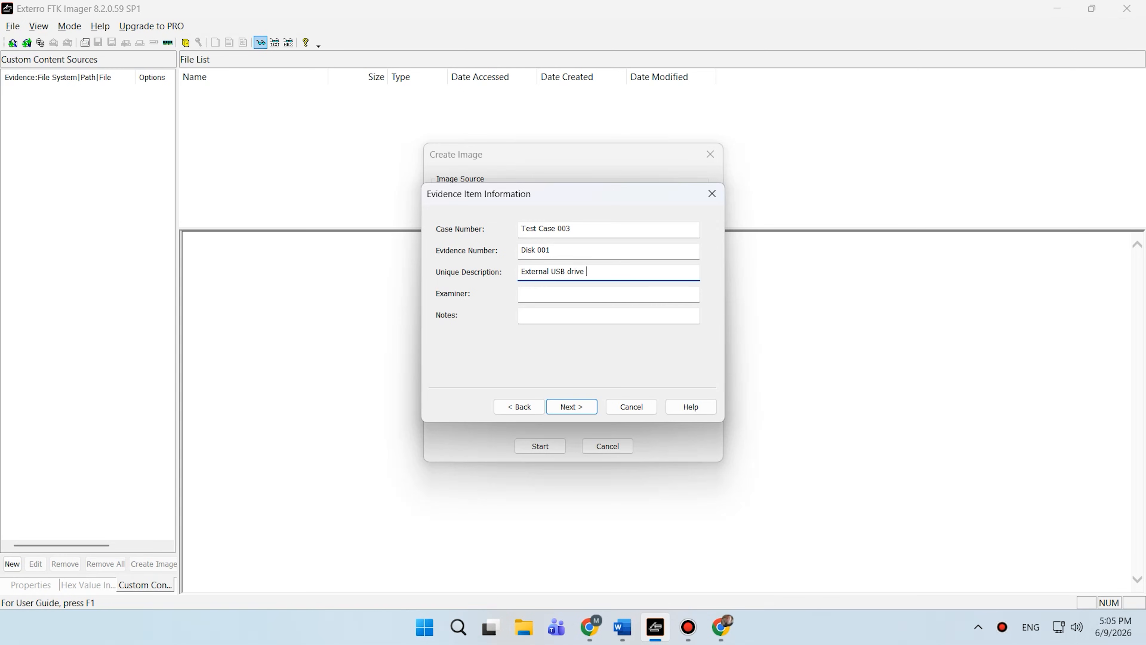
pyautogui.click(563, 296)
pyautogui.write('Margarita Budz')
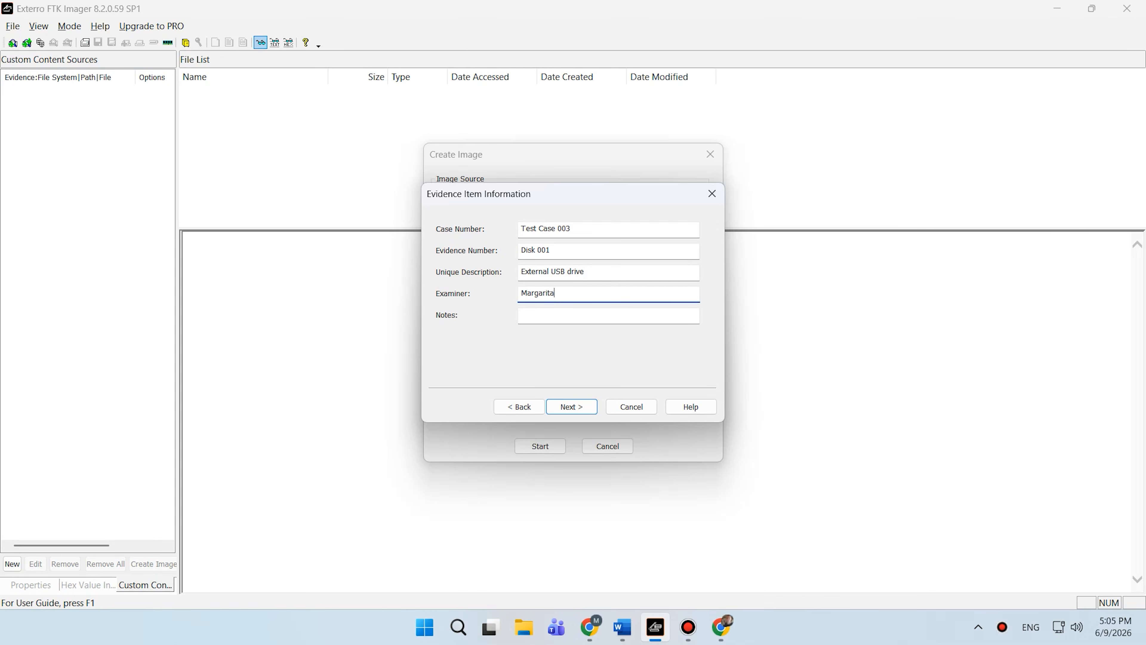
# - Add the note AFF forensic image created for demonstration and analysis, and continue
pyautogui.click(550, 317)
pyautogui.write('AFF ')
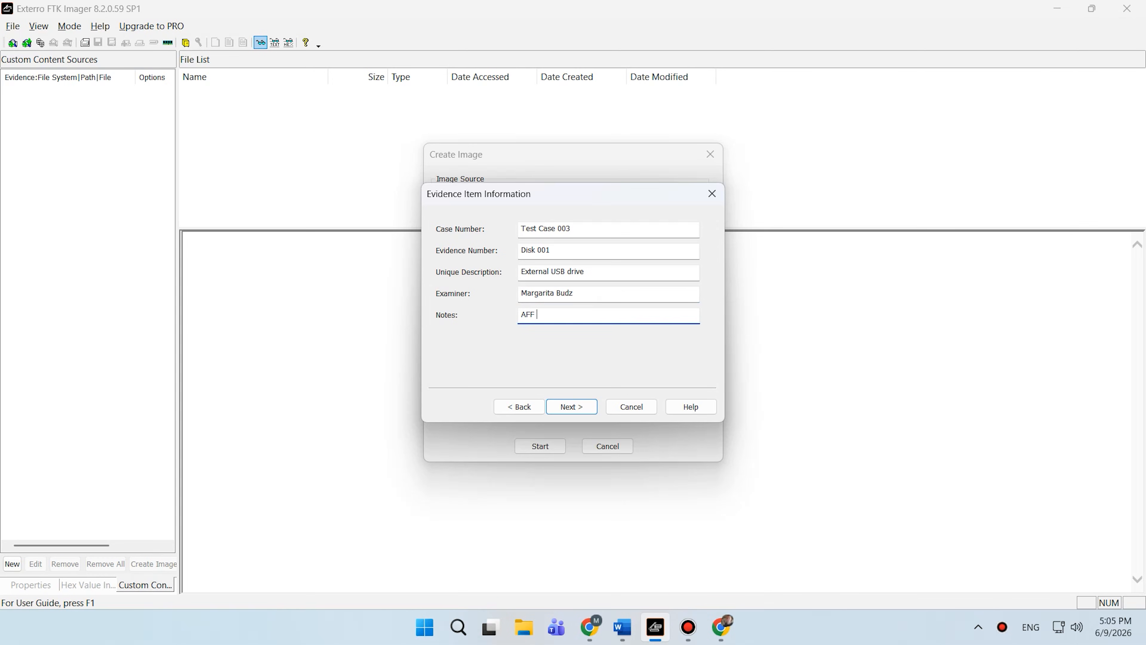
pyautogui.write('forensic image created for demonstration and analysis')
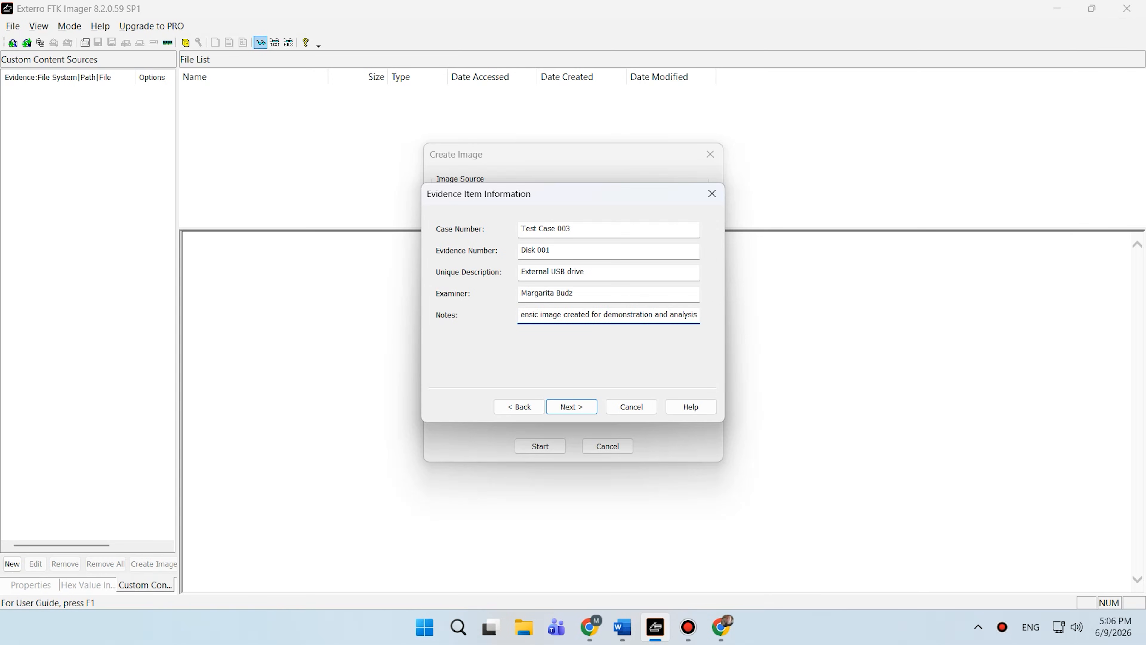
pyautogui.click(569, 408)
# - Set the AFF destination folder to New Images, name the file AFF, and finish
pyautogui.click(682, 247)
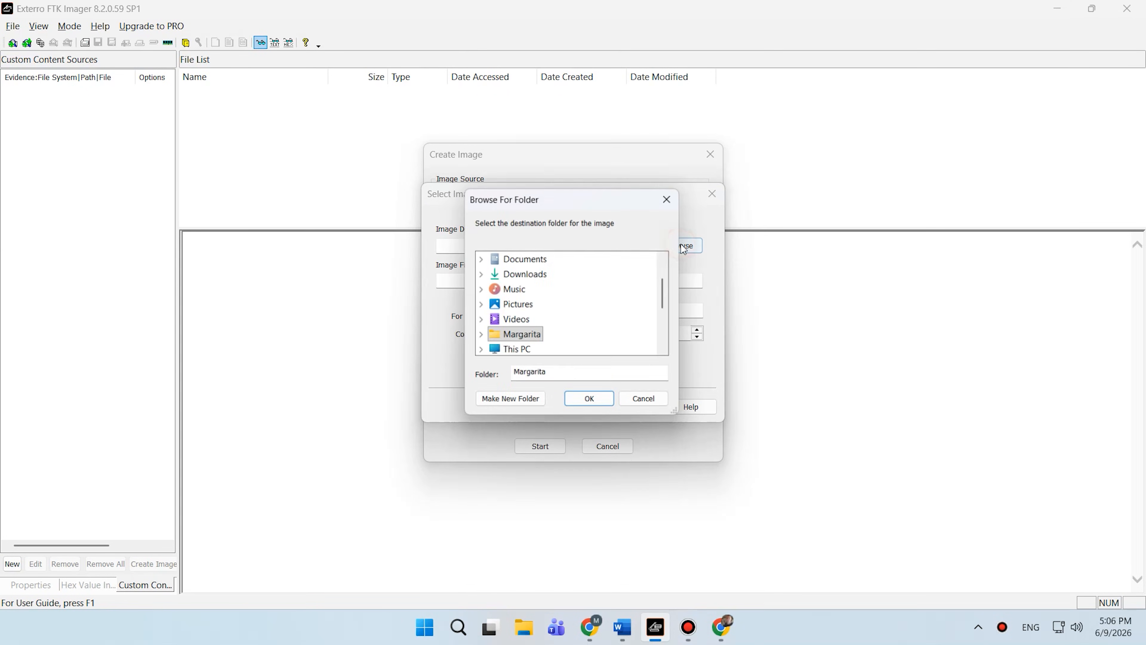
pyautogui.scroll(-1, 567, 316)
pyautogui.scroll(-1, 564, 318)
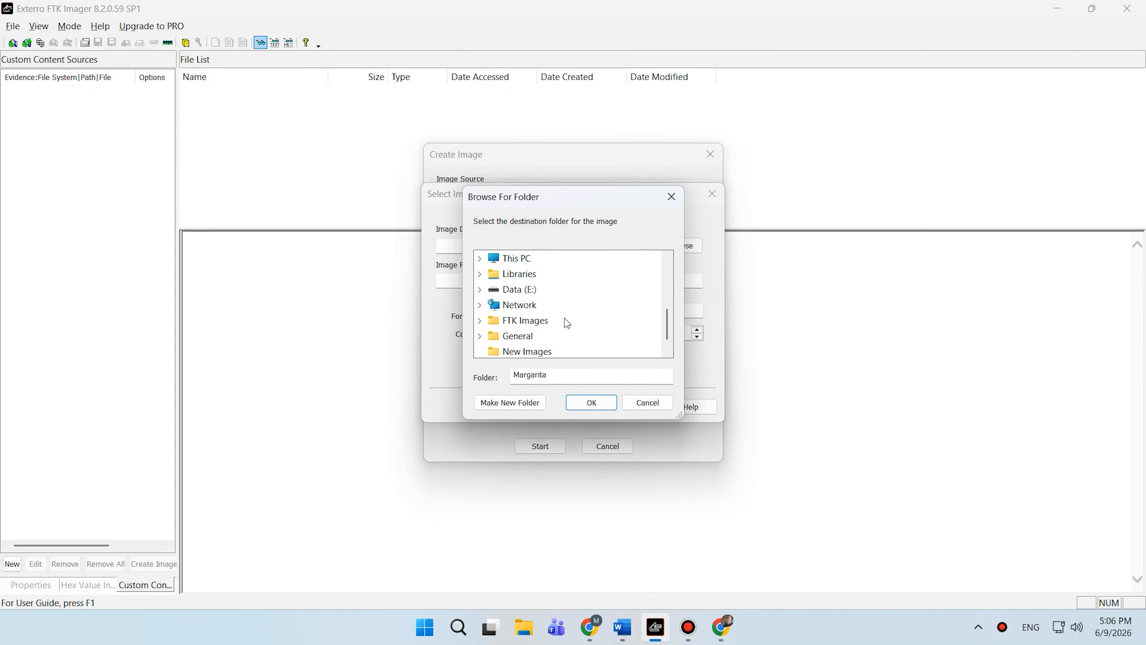
pyautogui.click(532, 354)
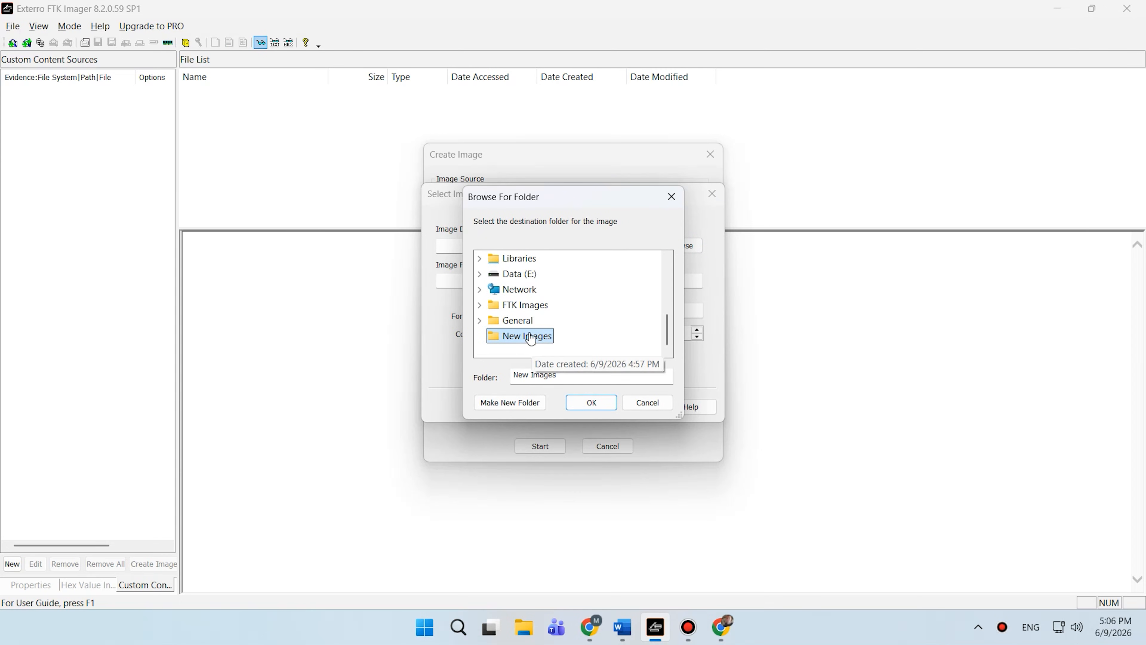
pyautogui.click(590, 402)
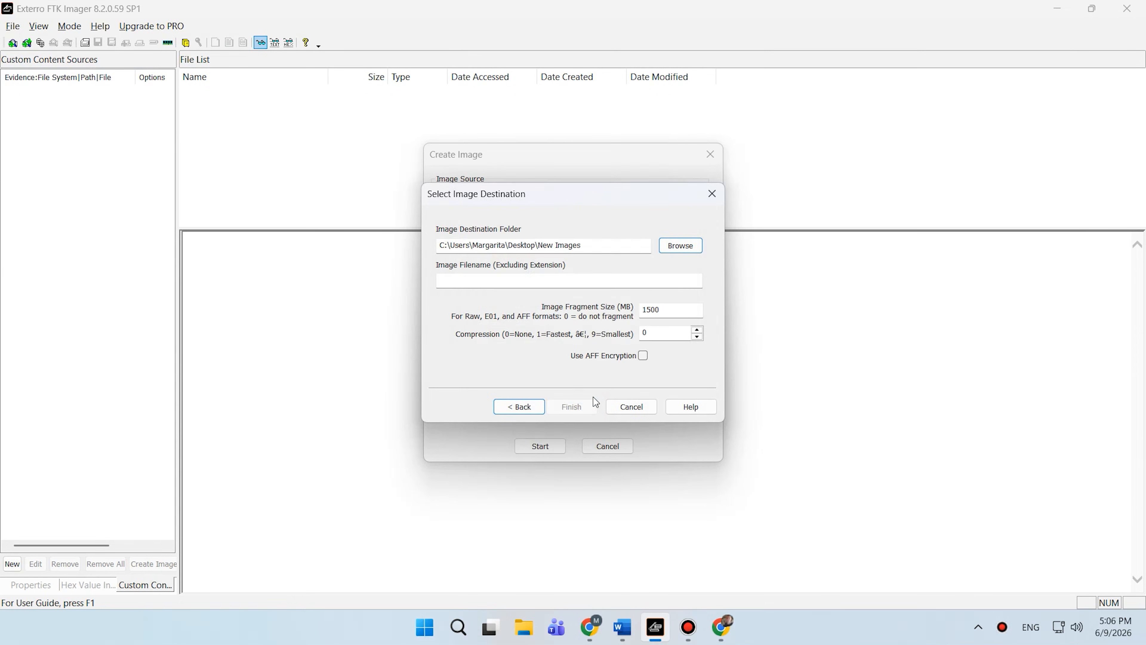
pyautogui.click(513, 282)
pyautogui.write('AFF')
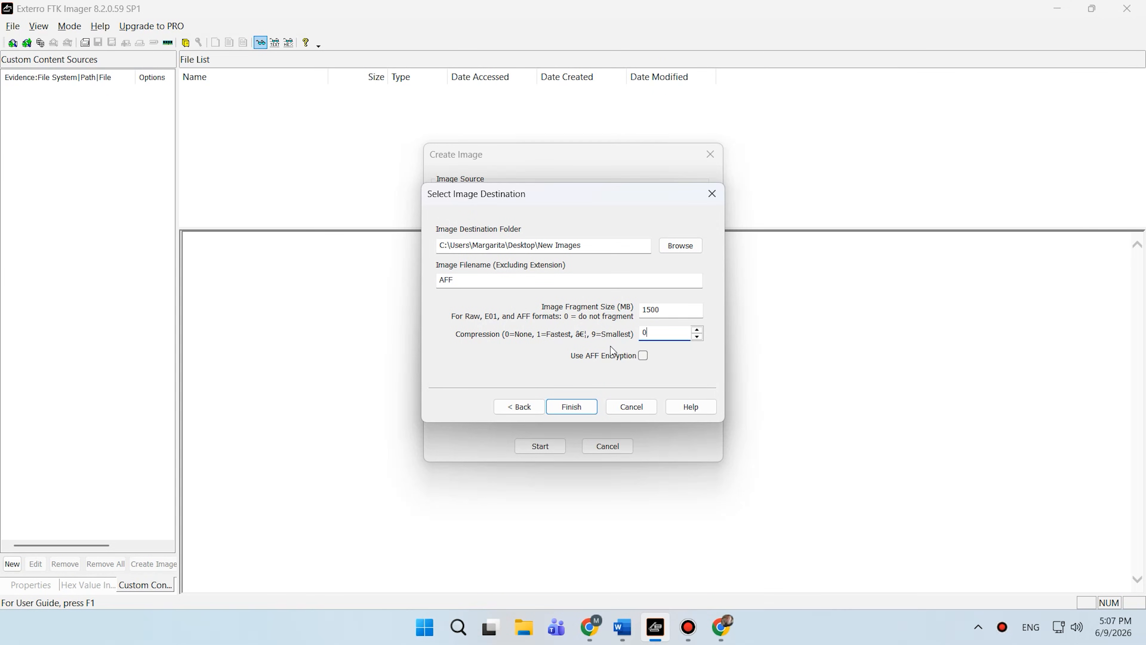
pyautogui.click(572, 407)
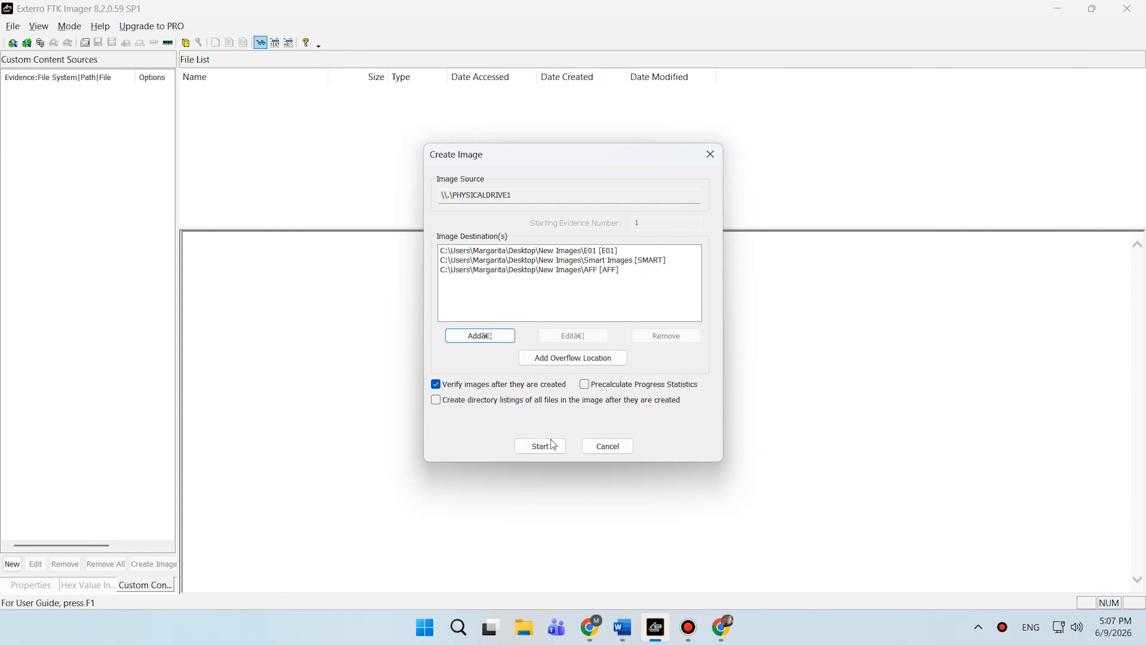
# - Start creating all three images and spread the progress windows apart
pyautogui.click(555, 447)
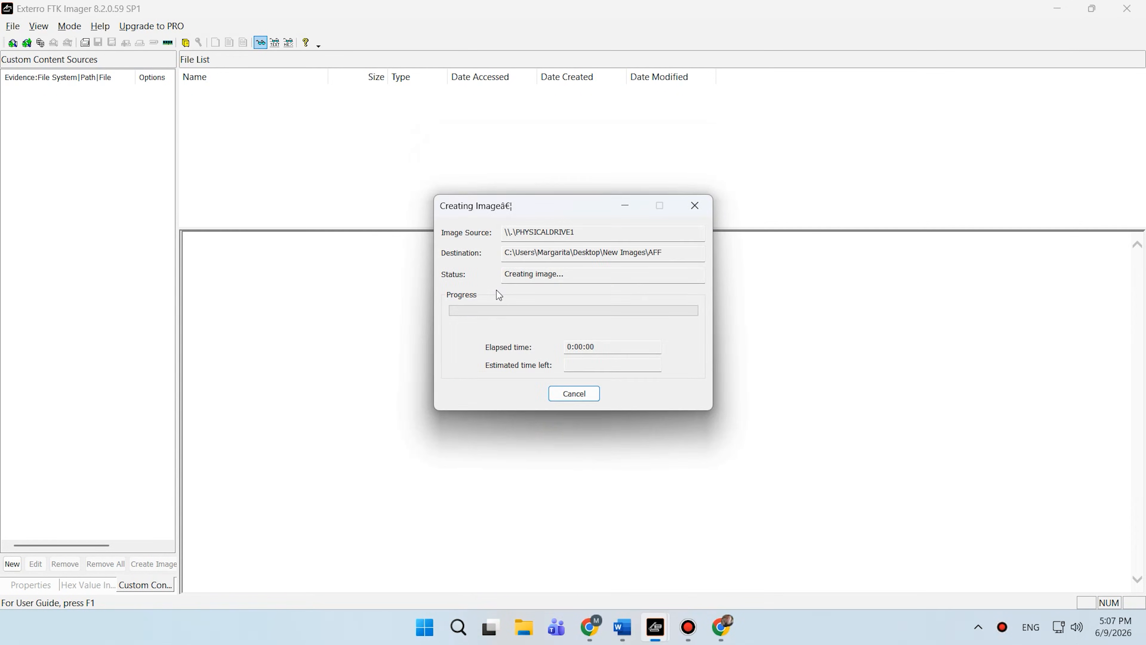
pyautogui.moveTo(554, 211); pyautogui.dragTo(314, 198)
pyautogui.moveTo(561, 209); pyautogui.dragTo(848, 99)
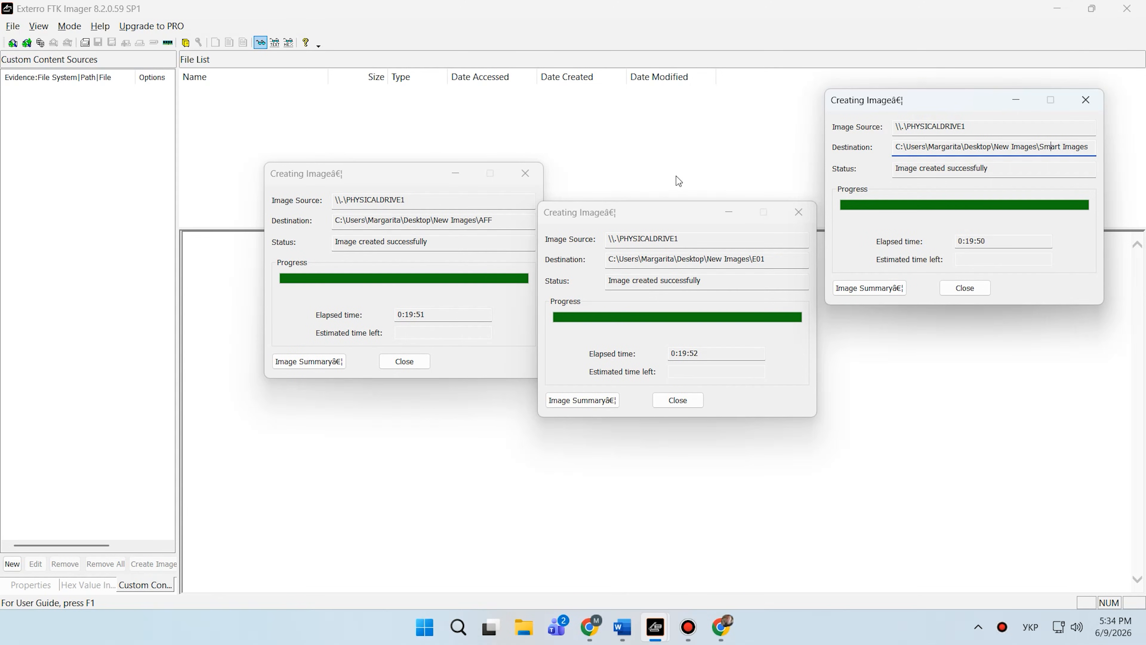
# - Close the three completed image creation progress windows
pyautogui.click(374, 242)
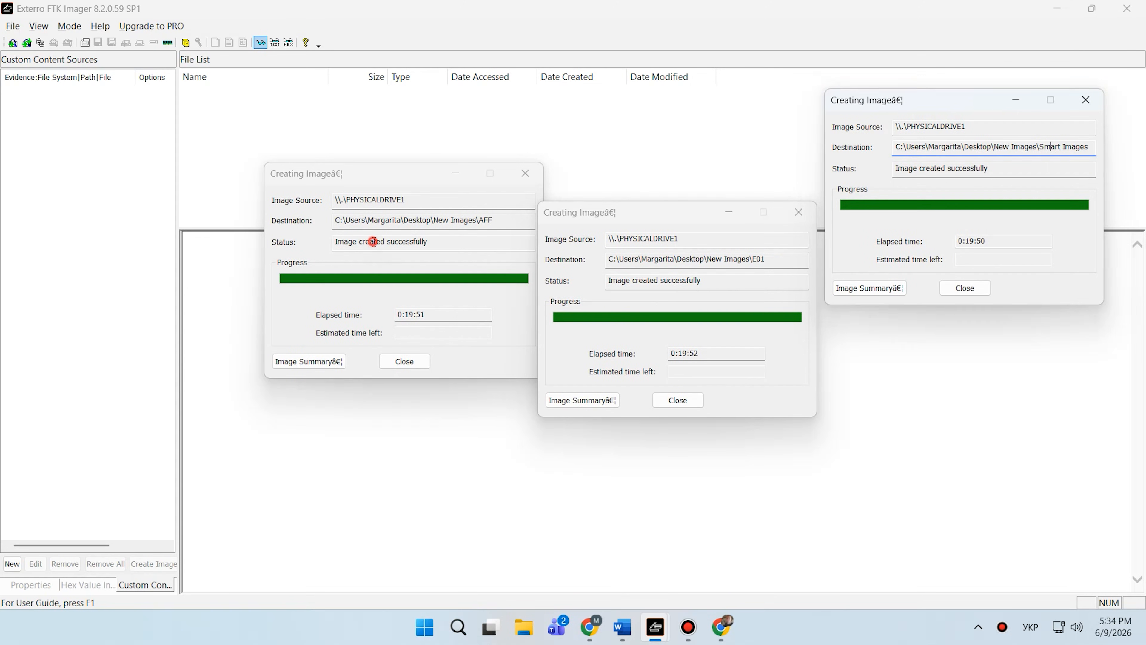
pyautogui.click(657, 284)
pyautogui.click(958, 167)
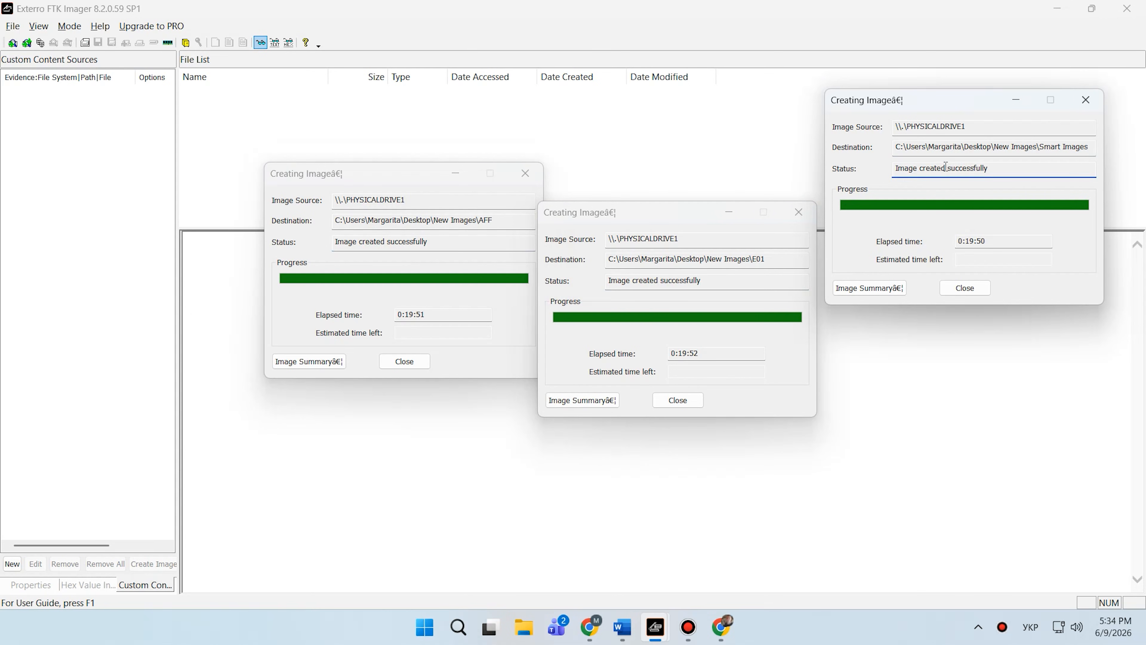
pyautogui.click(409, 364)
pyautogui.click(686, 404)
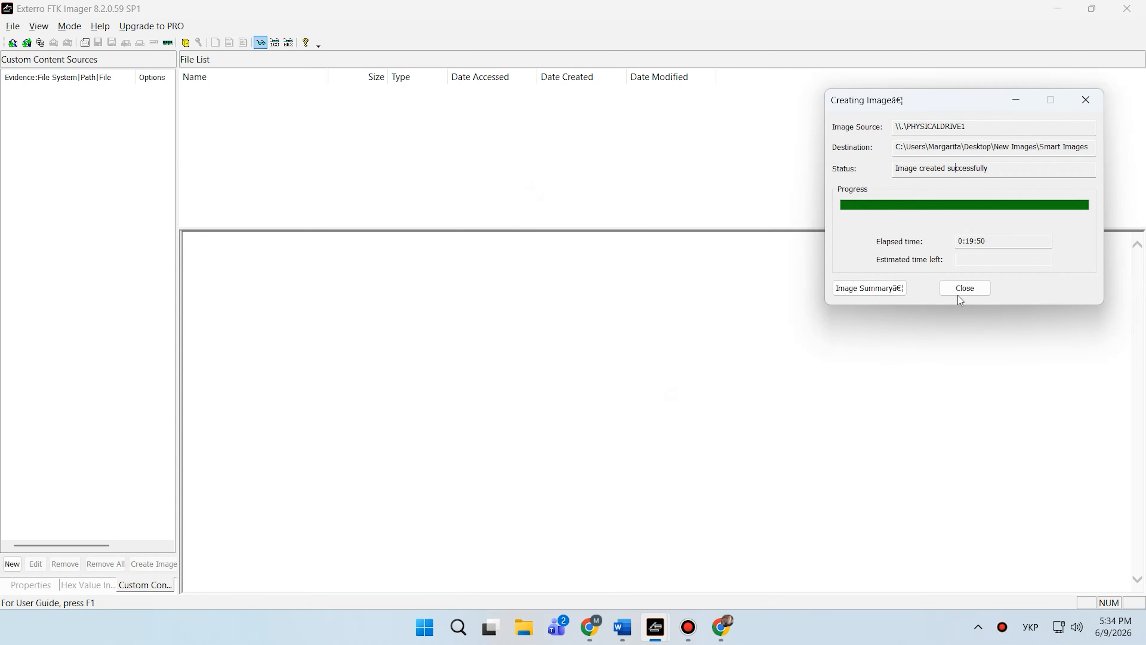
pyautogui.click(966, 290)
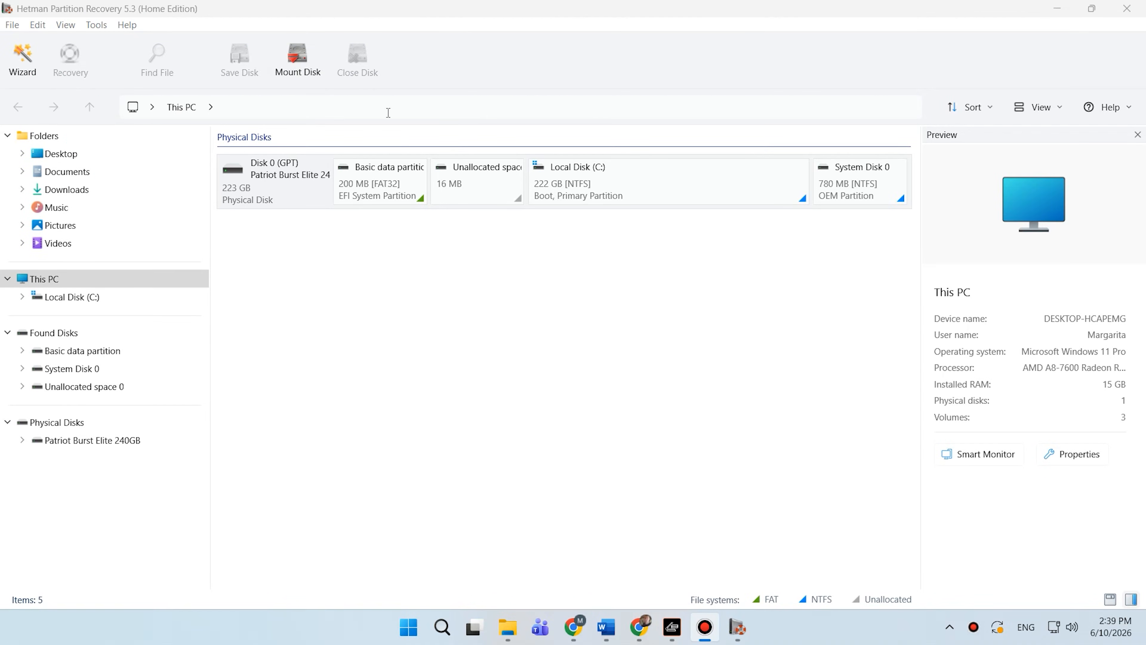
pyautogui.click(298, 63)
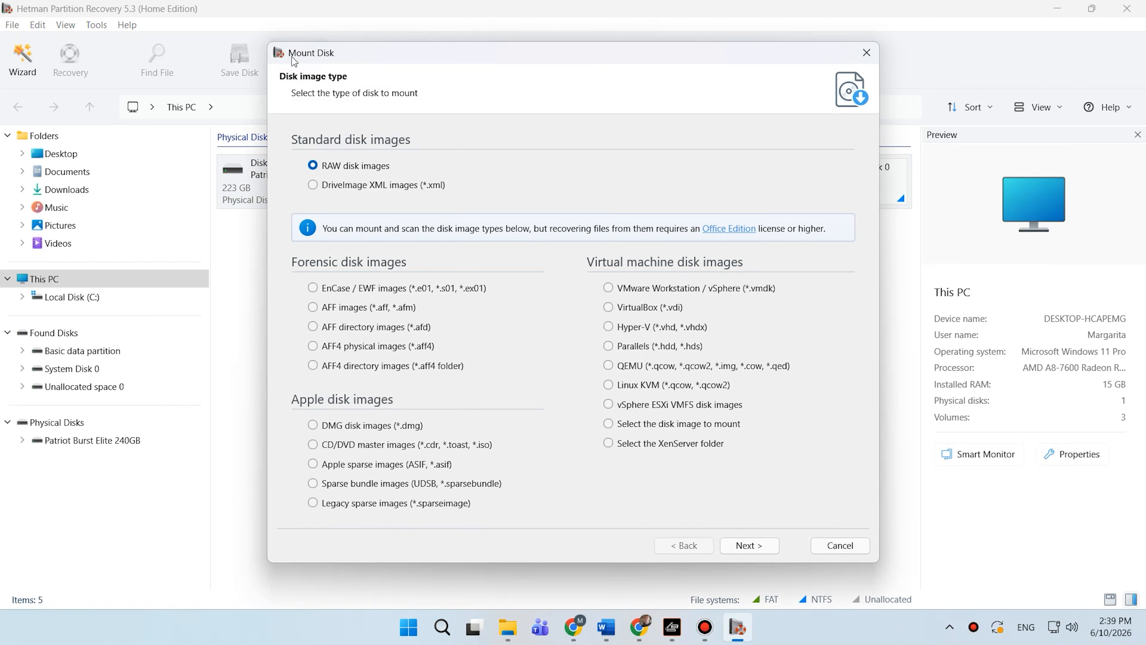
pyautogui.click(346, 288)
pyautogui.click(348, 310)
pyautogui.click(350, 330)
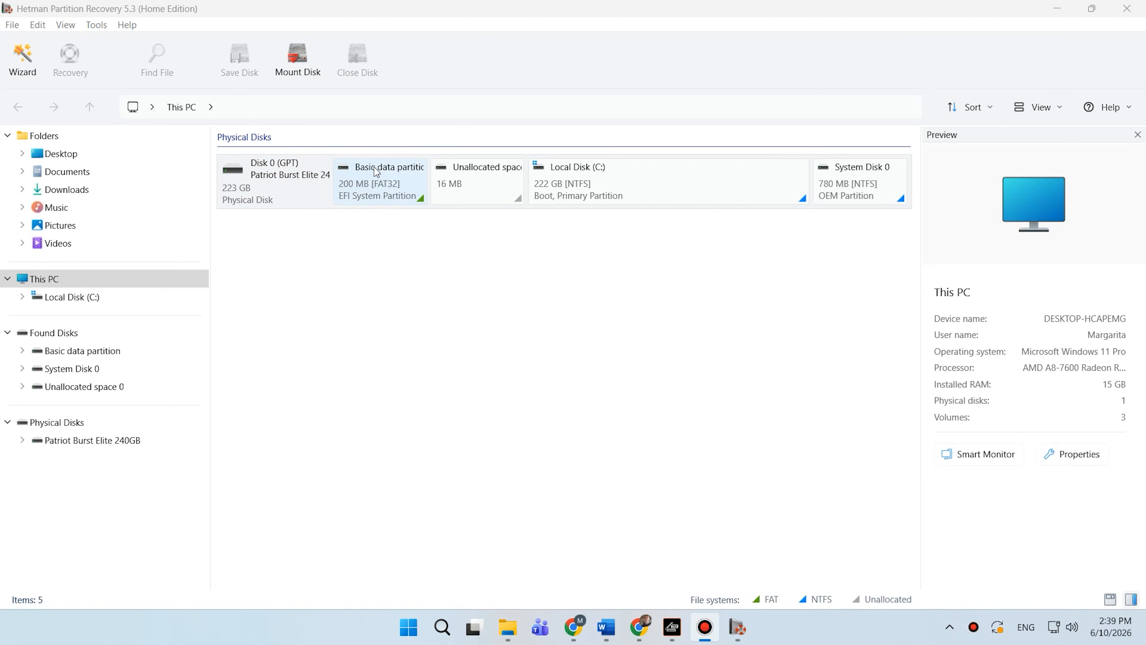
# - In Hetman Partition Recovery, start mounting a disk image of type AFF directory images (*.afd)
pyautogui.click(296, 60)
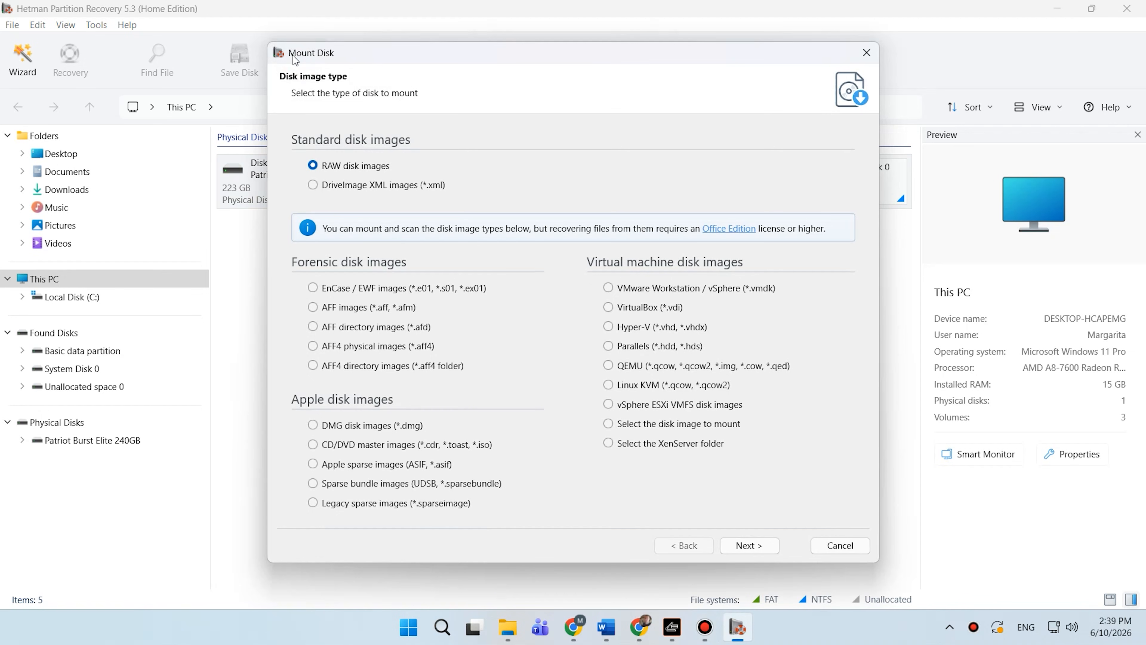
pyautogui.click(346, 290)
pyautogui.click(349, 310)
pyautogui.click(351, 331)
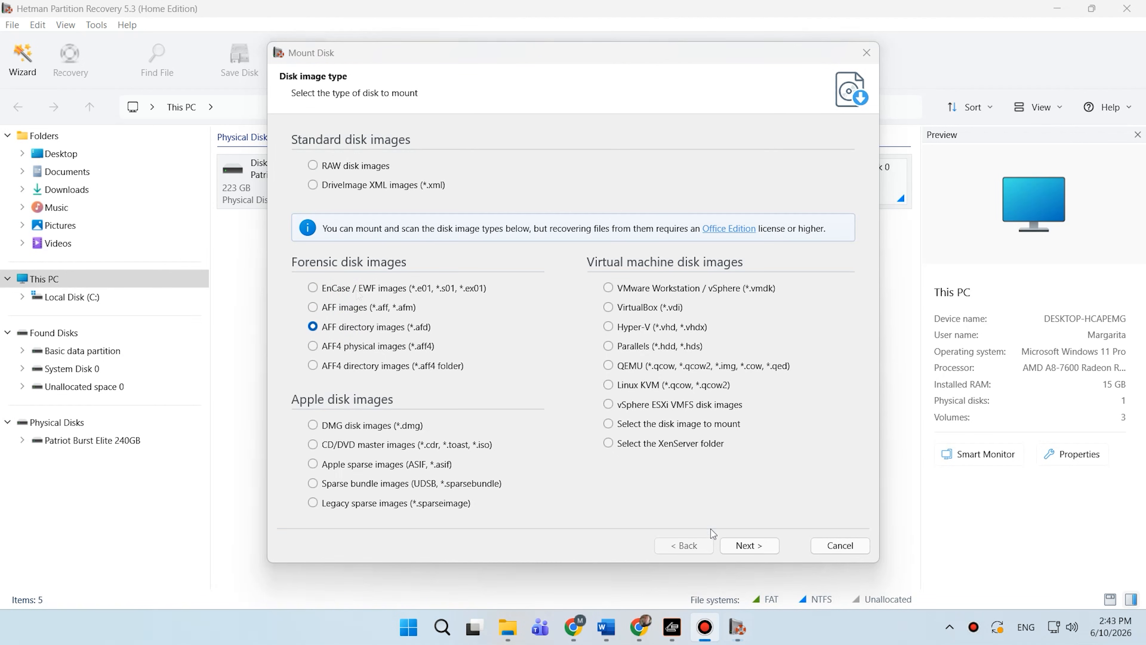
pyautogui.click(746, 552)
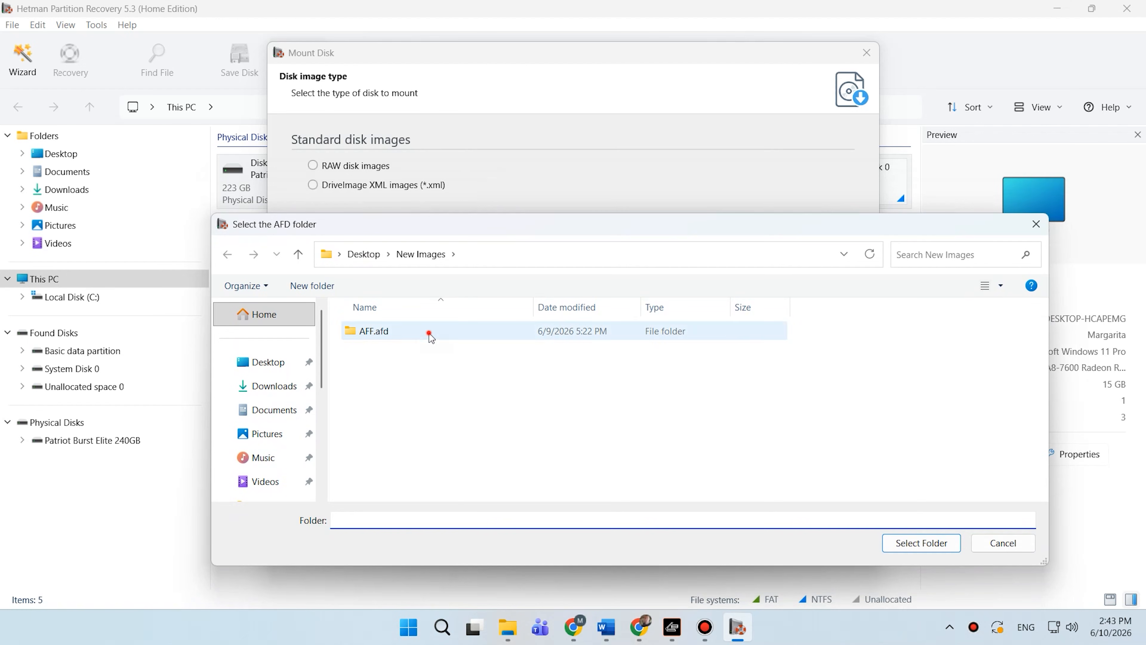
# - Select the AFF.afd folder in New Images to mount it, then select the mounted AFF disk
pyautogui.click(429, 335)
pyautogui.click(935, 543)
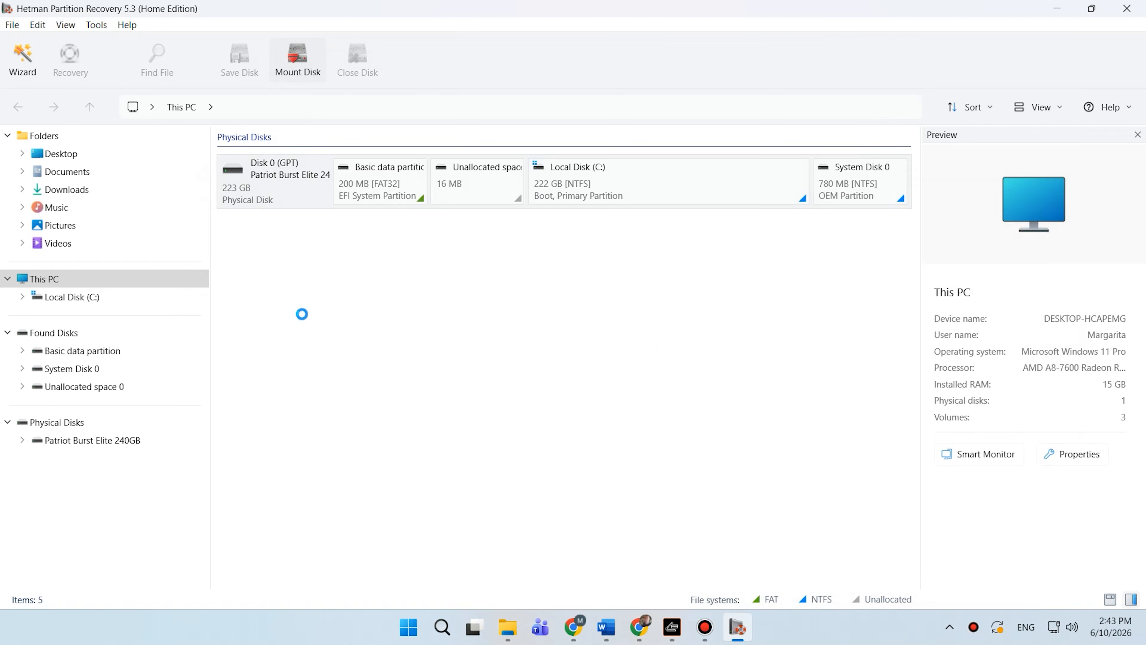
pyautogui.click(297, 287)
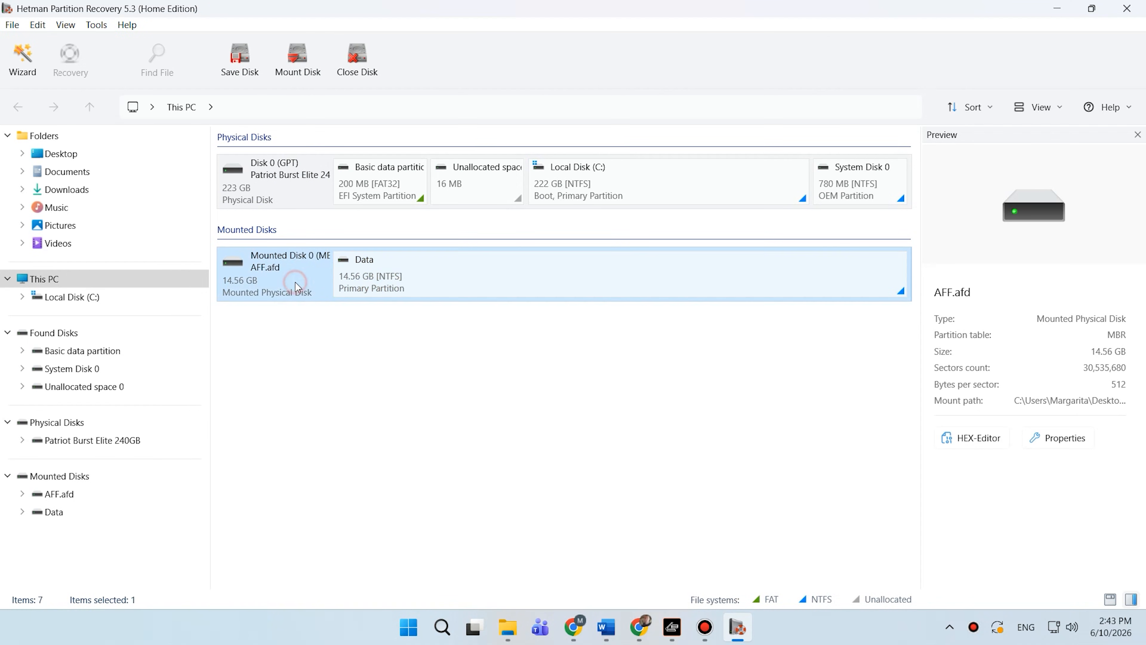
# - Mount the E01.E01 file from New Images as an EnCase / EWF image
pyautogui.click(318, 57)
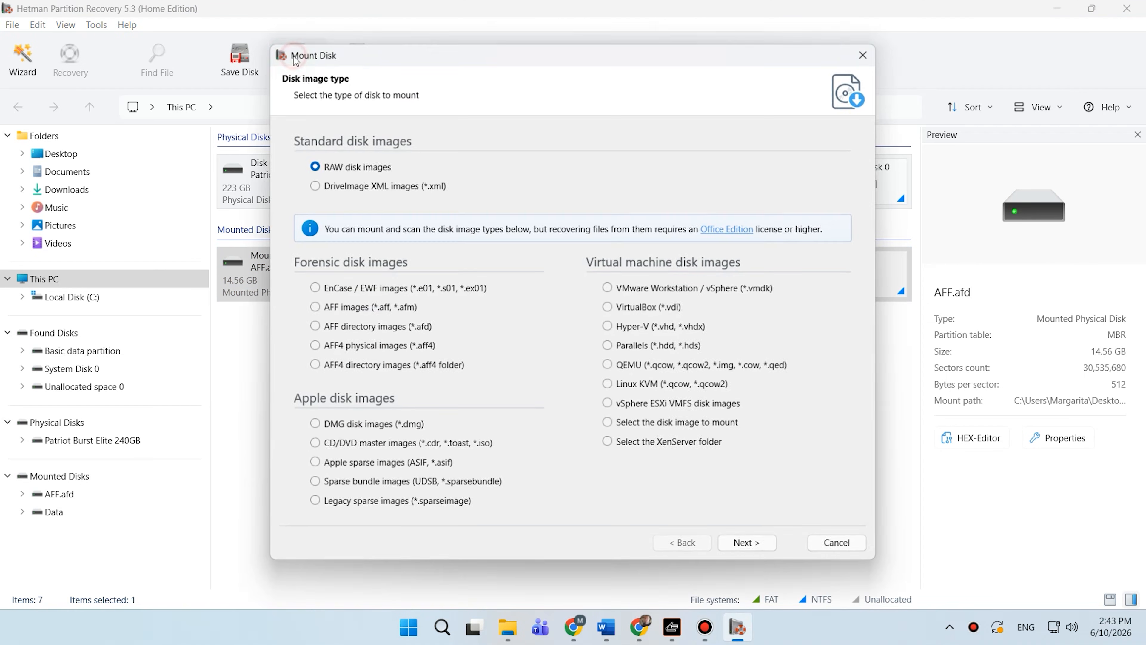
pyautogui.click(350, 288)
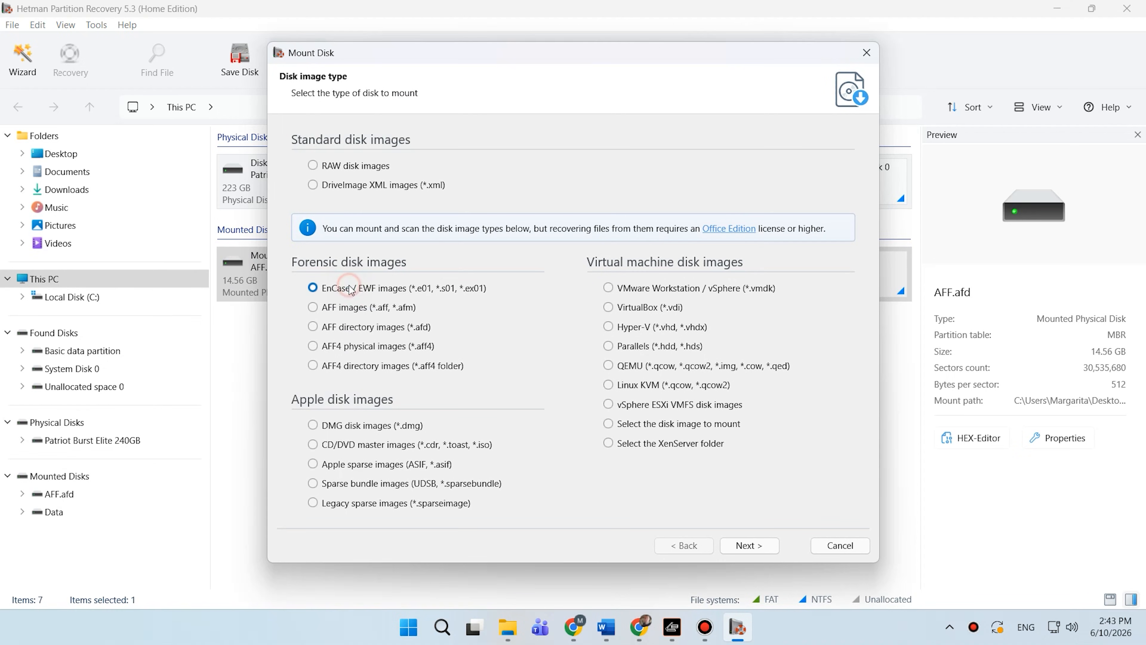
pyautogui.click(749, 545)
pyautogui.click(386, 362)
pyautogui.click(929, 543)
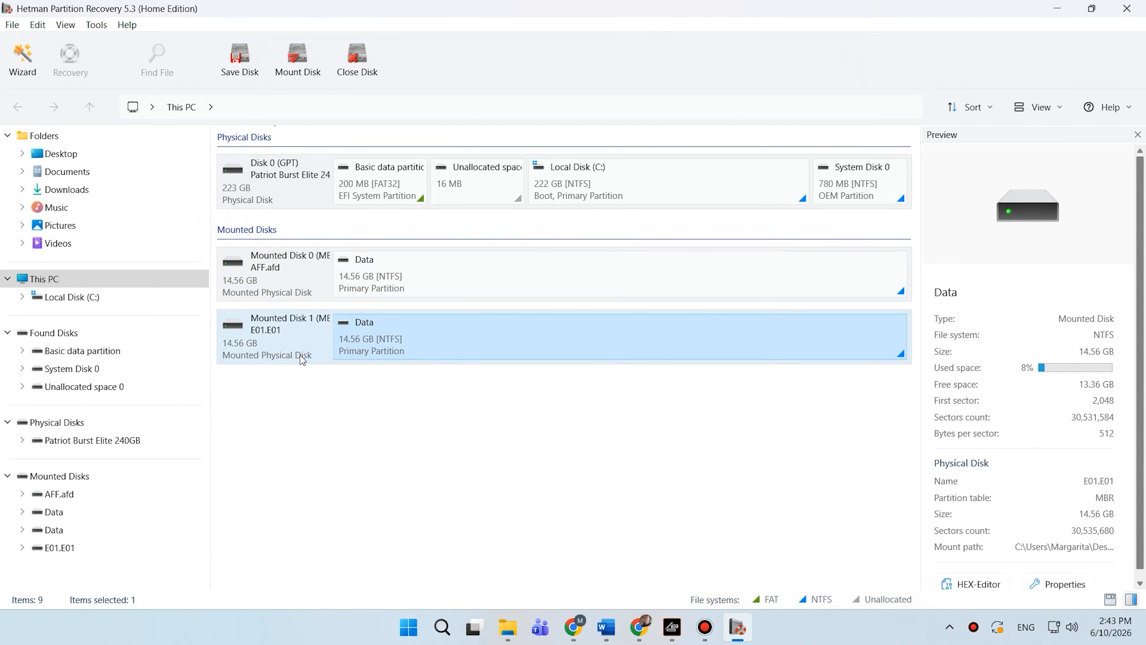
# - Mount the Smart Images.s01 file from New Images as an EnCase / EWF image
pyautogui.click(303, 73)
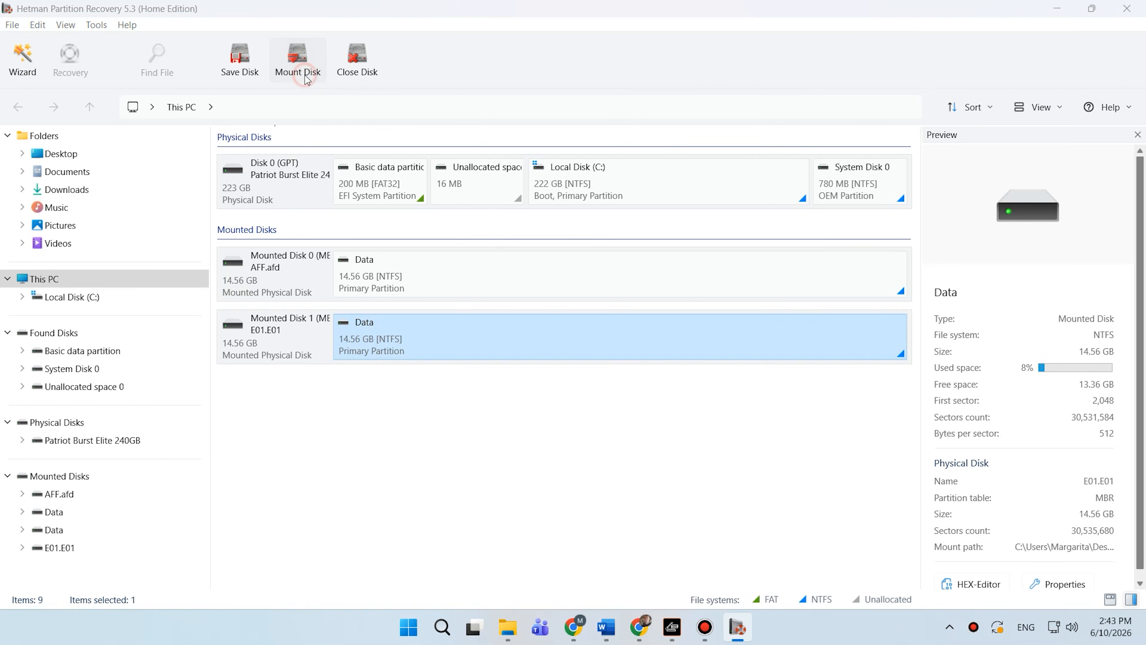
pyautogui.click(367, 289)
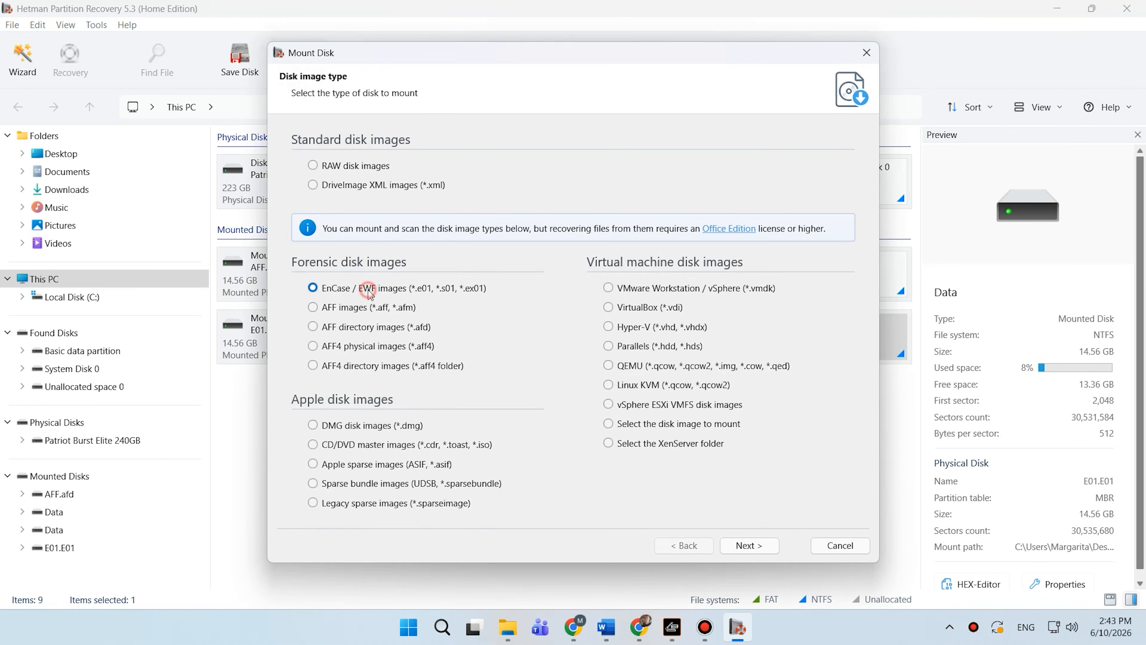
pyautogui.click(765, 550)
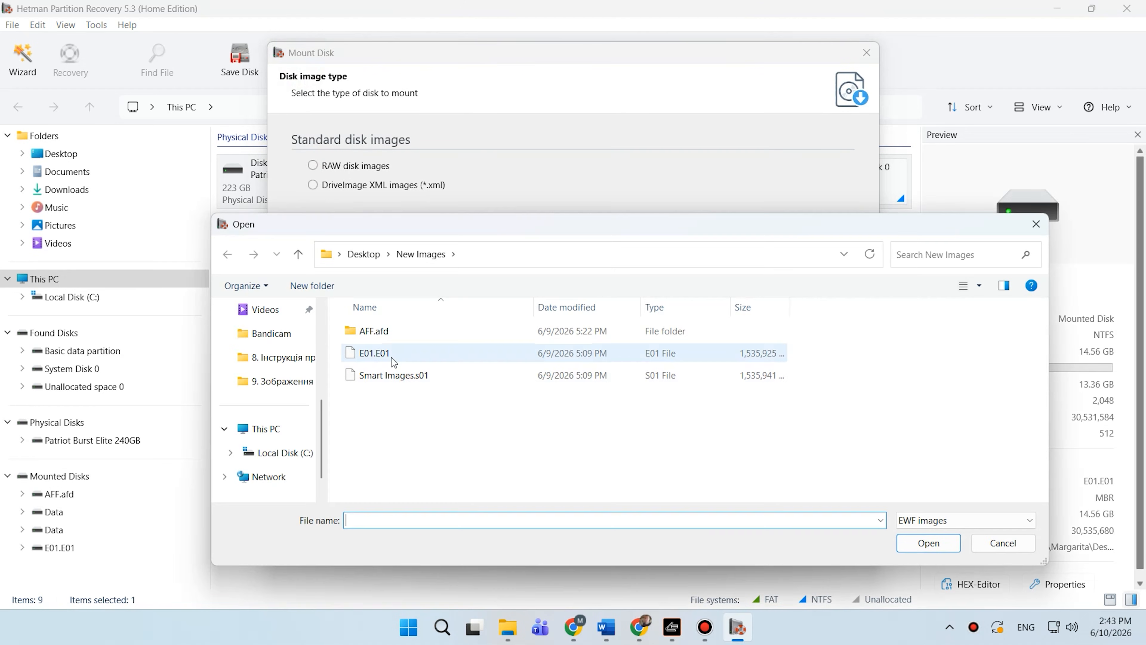
pyautogui.click(389, 381)
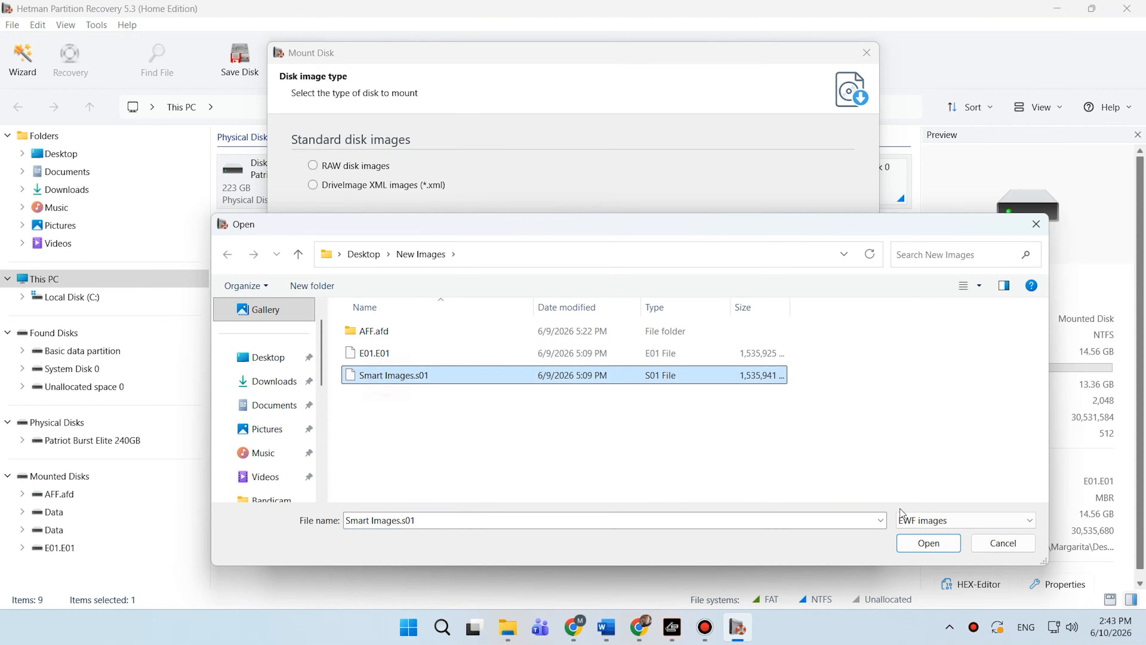
pyautogui.click(928, 543)
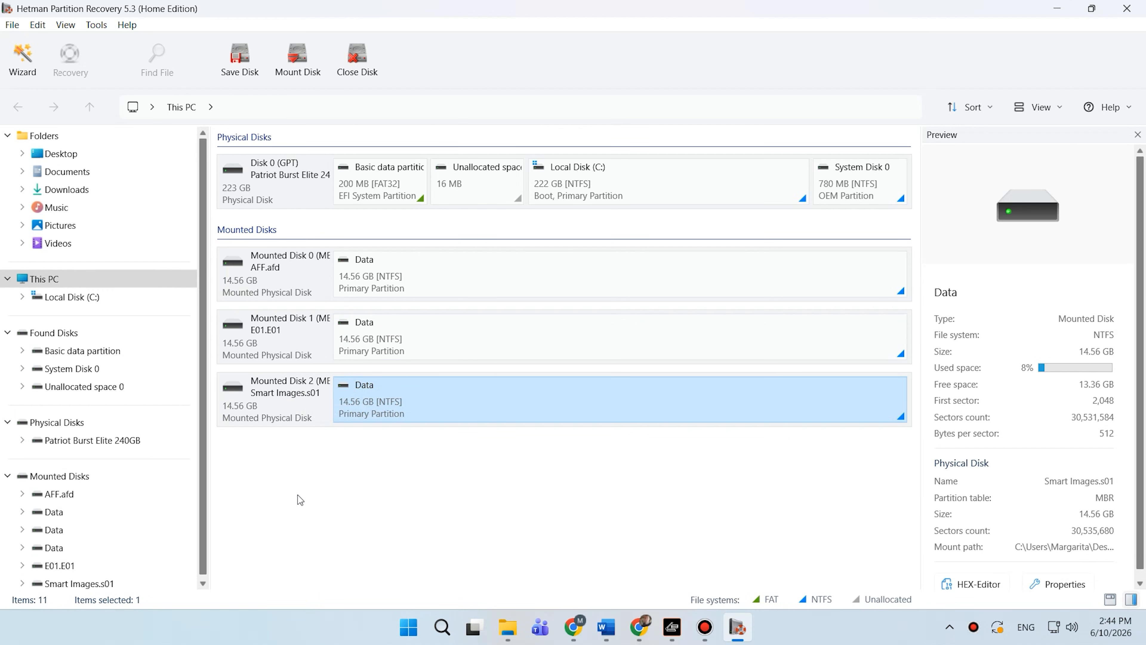
# - Review the properties of each of the three mounted disks
pyautogui.click(286, 283)
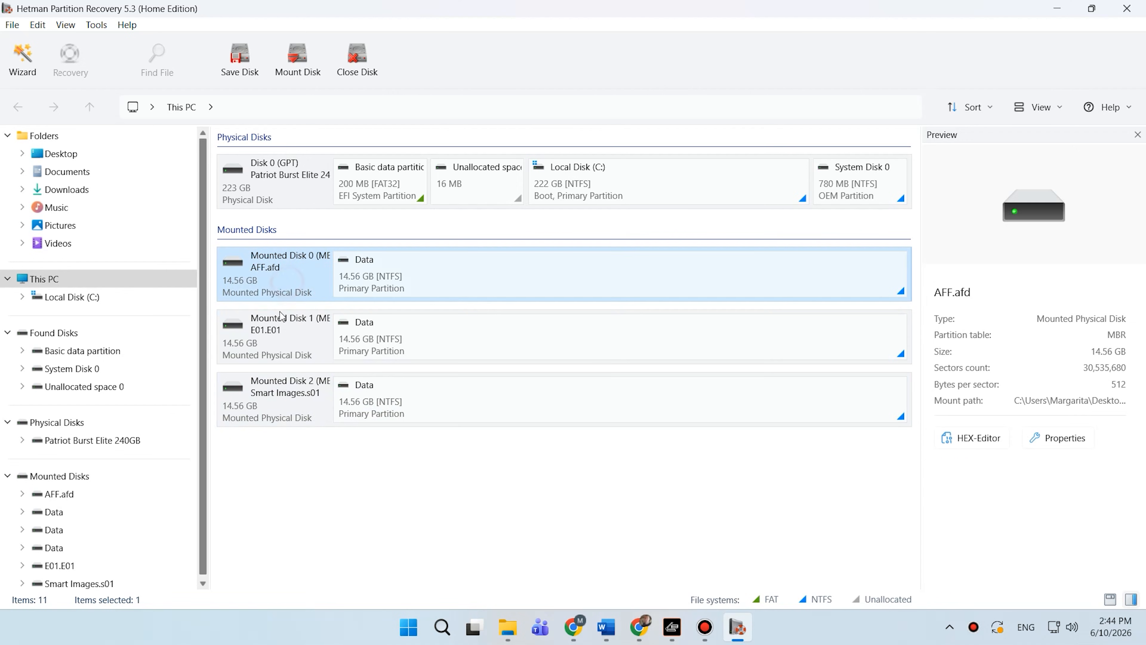
pyautogui.click(283, 336)
pyautogui.click(284, 389)
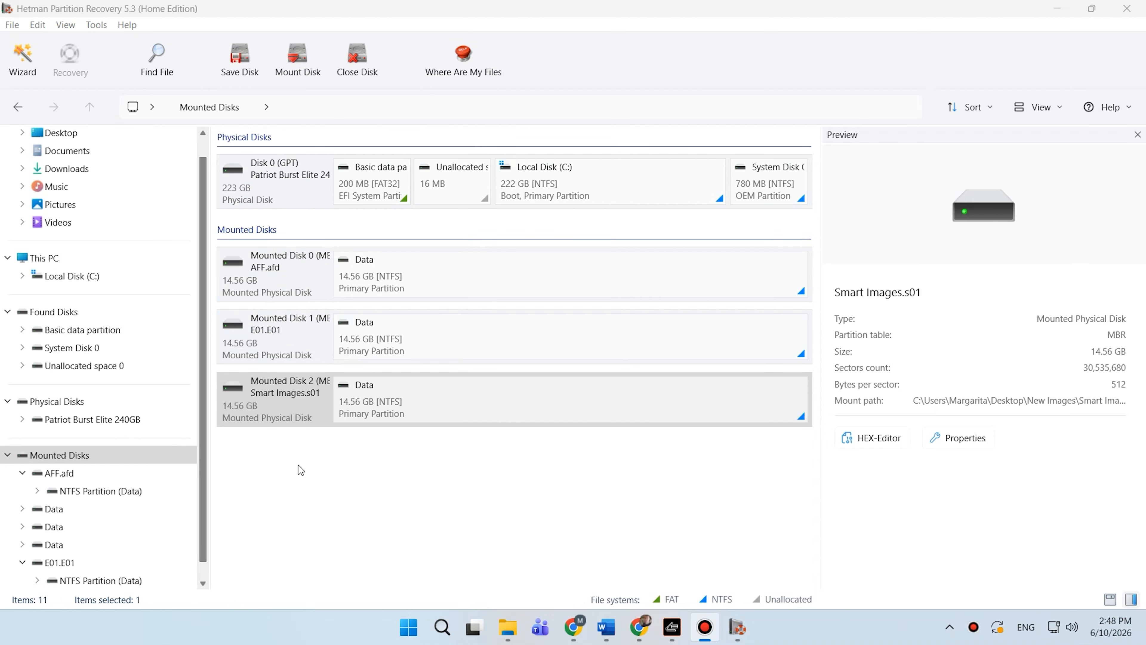
pyautogui.click(304, 505)
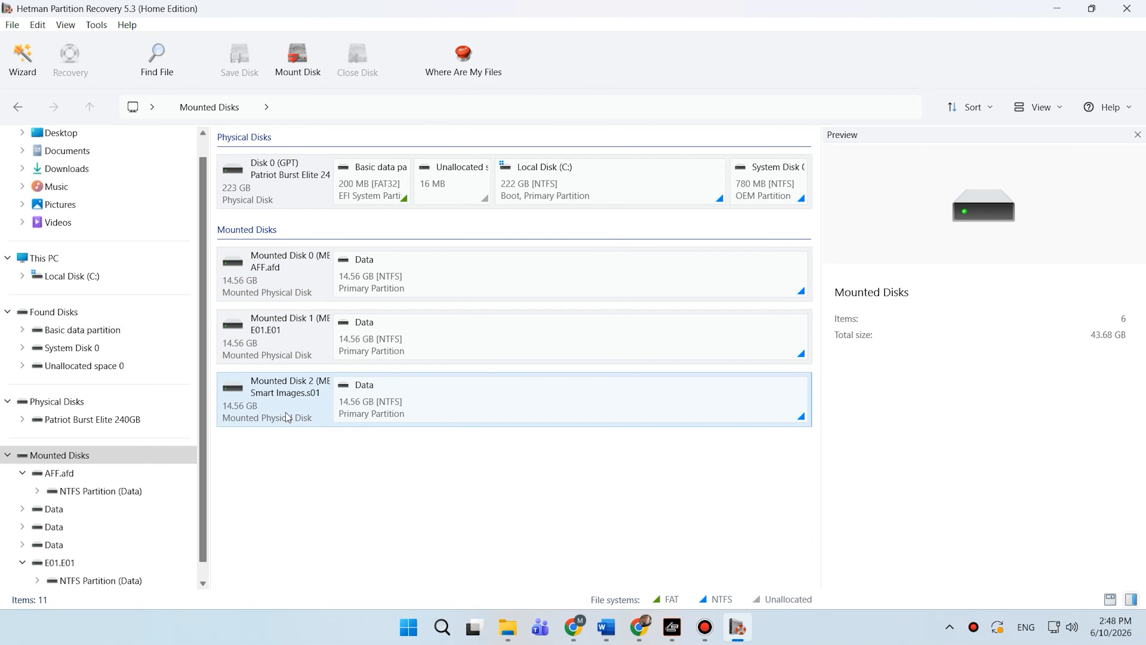
# - Run a Fast scan analysis on the mounted Smart Images.s01 disk and close the wizard
pyautogui.doubleClick(287, 417)
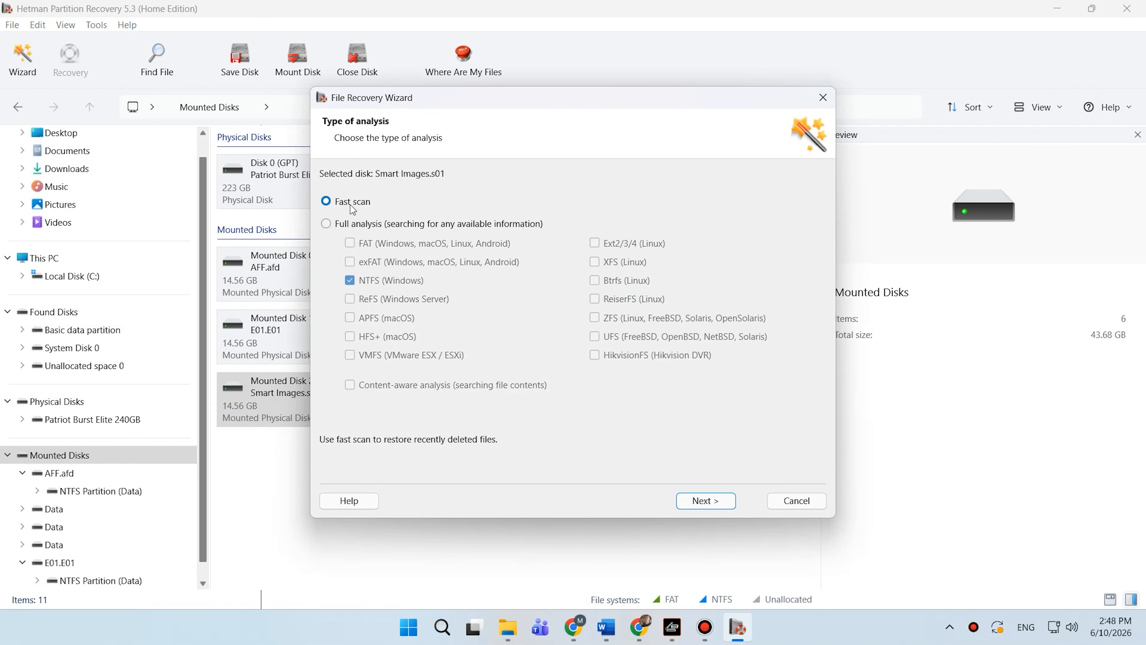
pyautogui.click(353, 224)
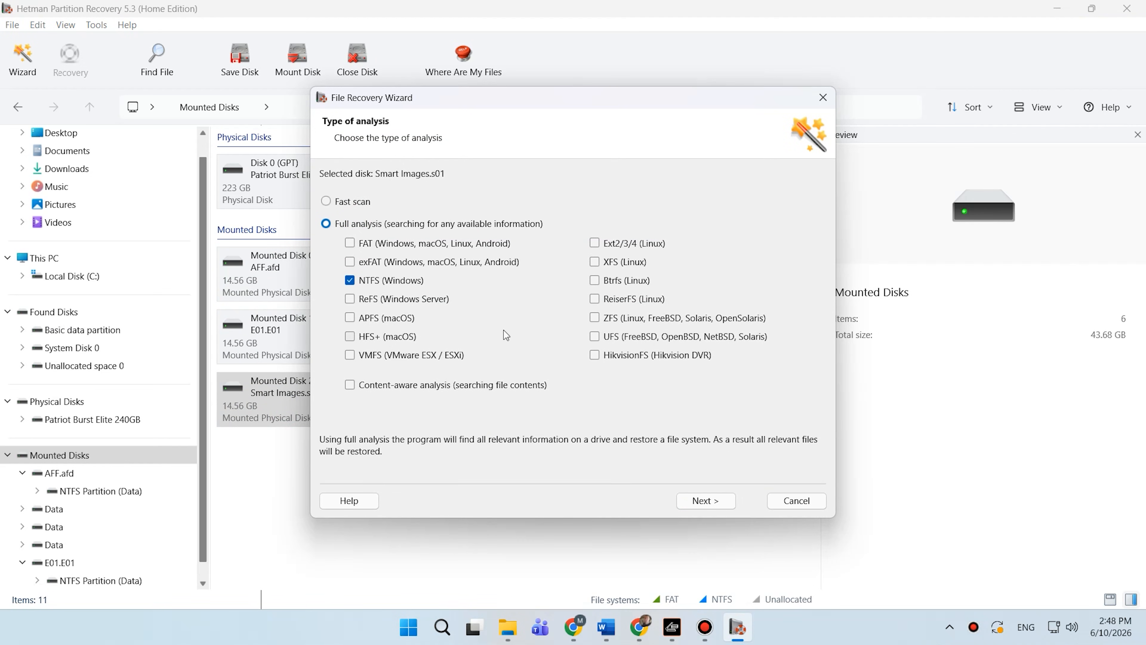
pyautogui.click(342, 206)
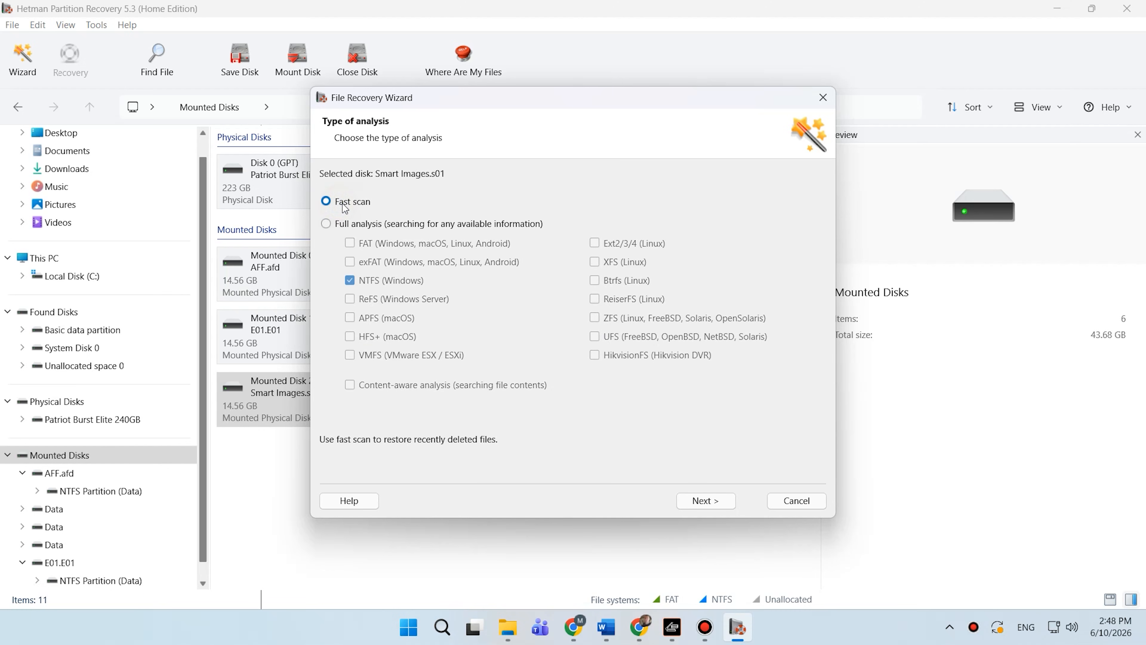
pyautogui.click(342, 224)
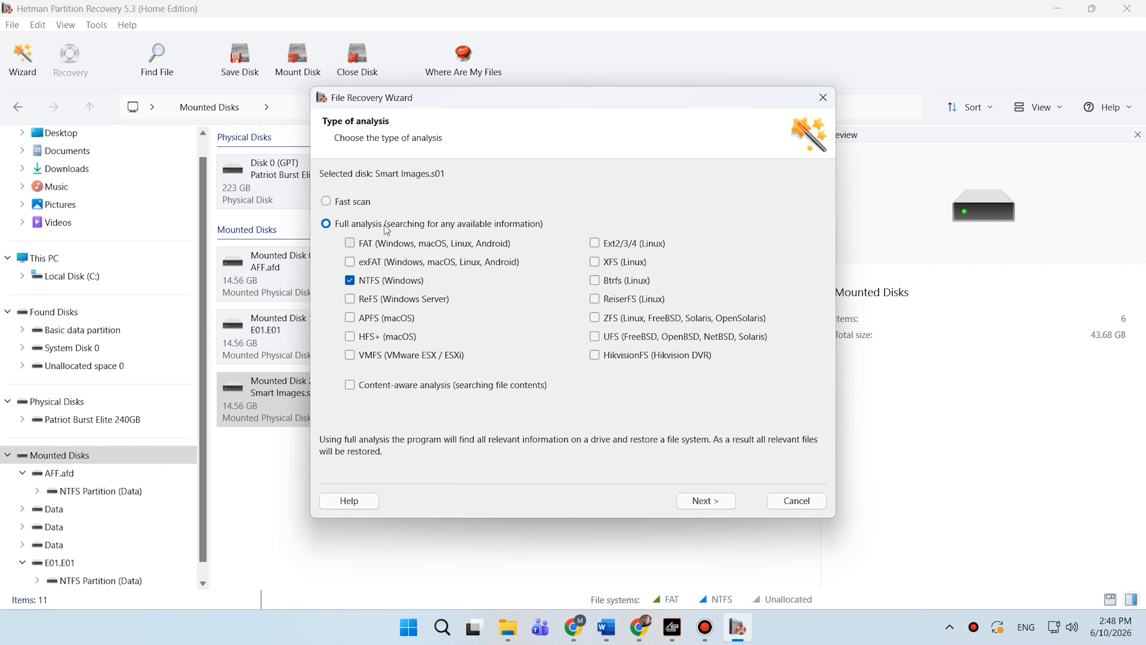
pyautogui.click(342, 204)
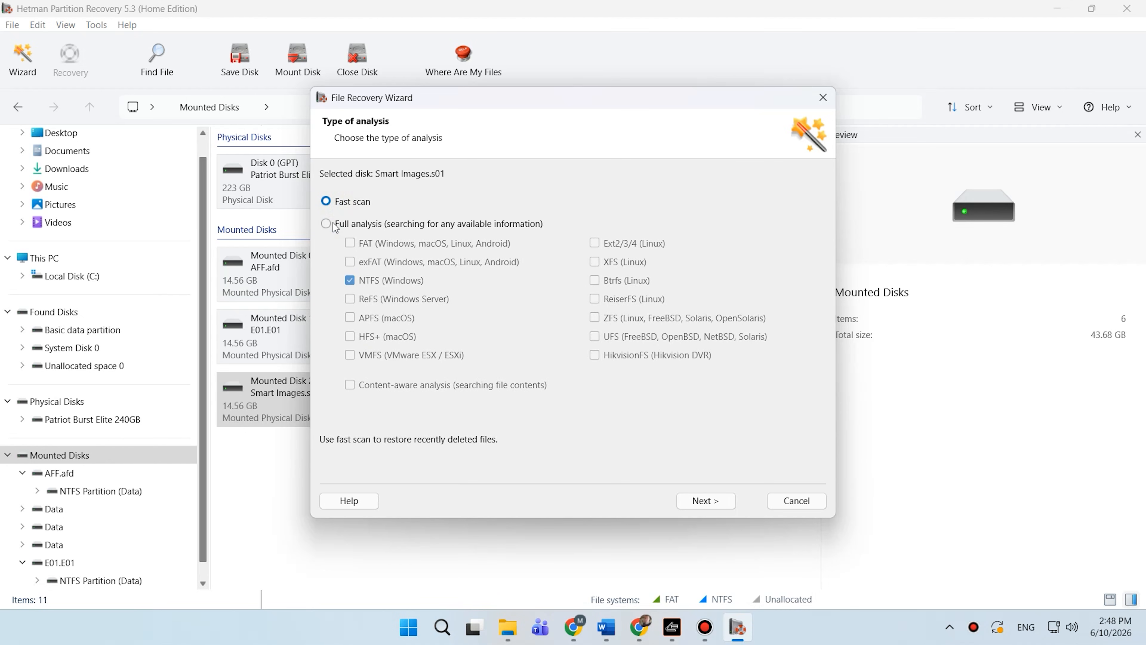
pyautogui.click(707, 500)
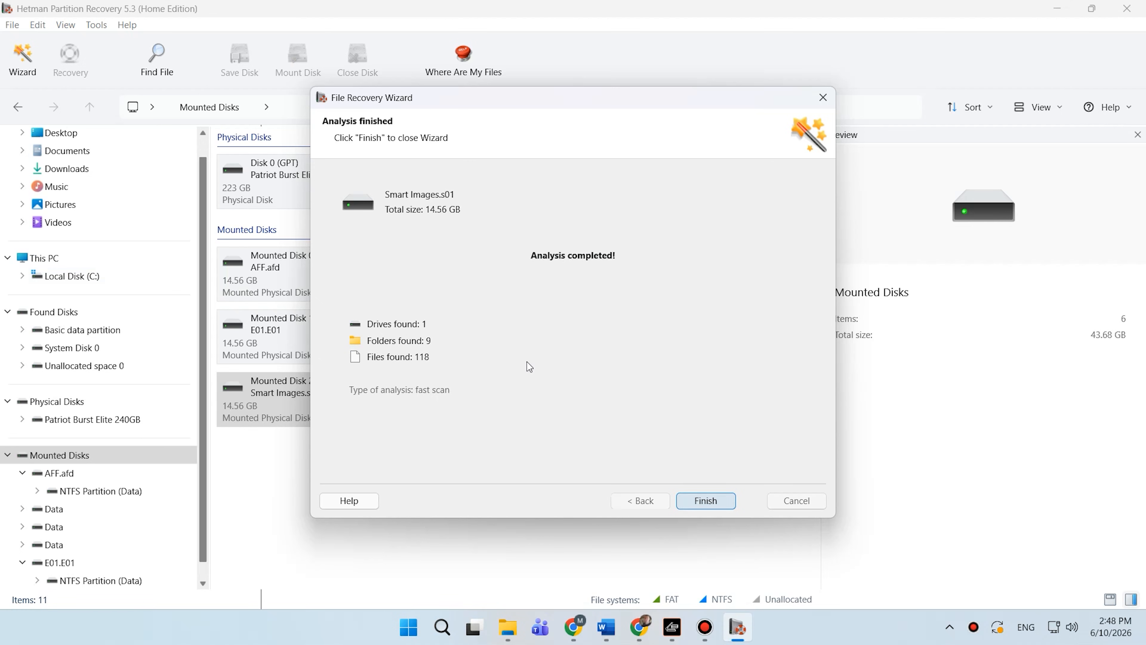
pyautogui.click(704, 500)
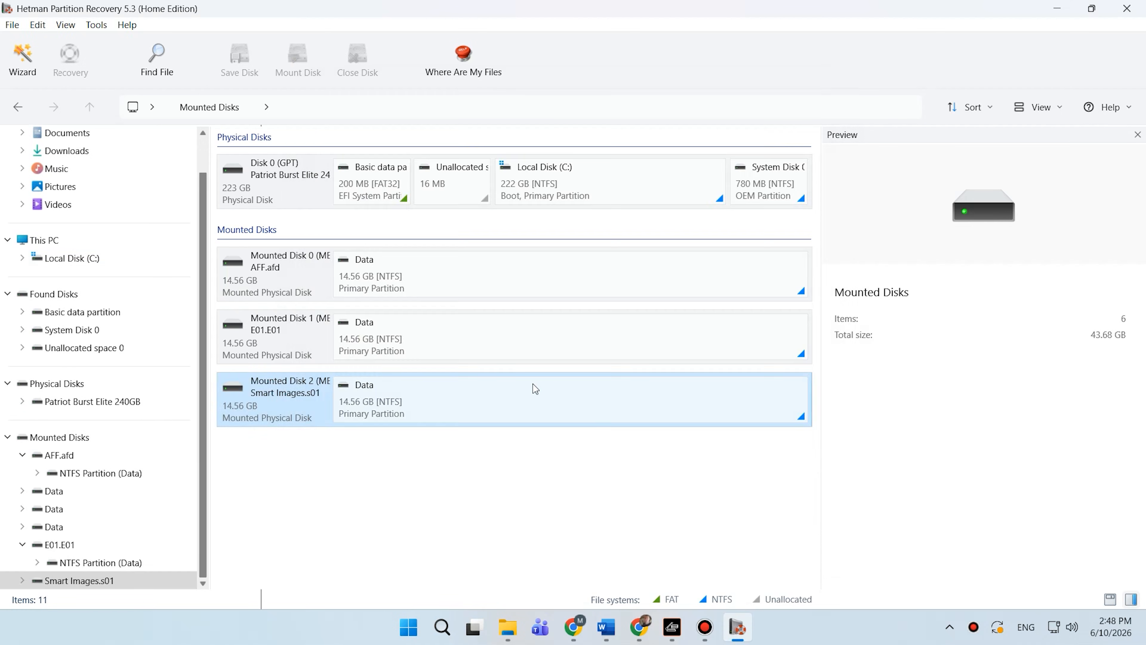
# - Open the NTFS Partition (Data) of Smart Images.s01 and preview the deleted document, image and video files
pyautogui.click(282, 153)
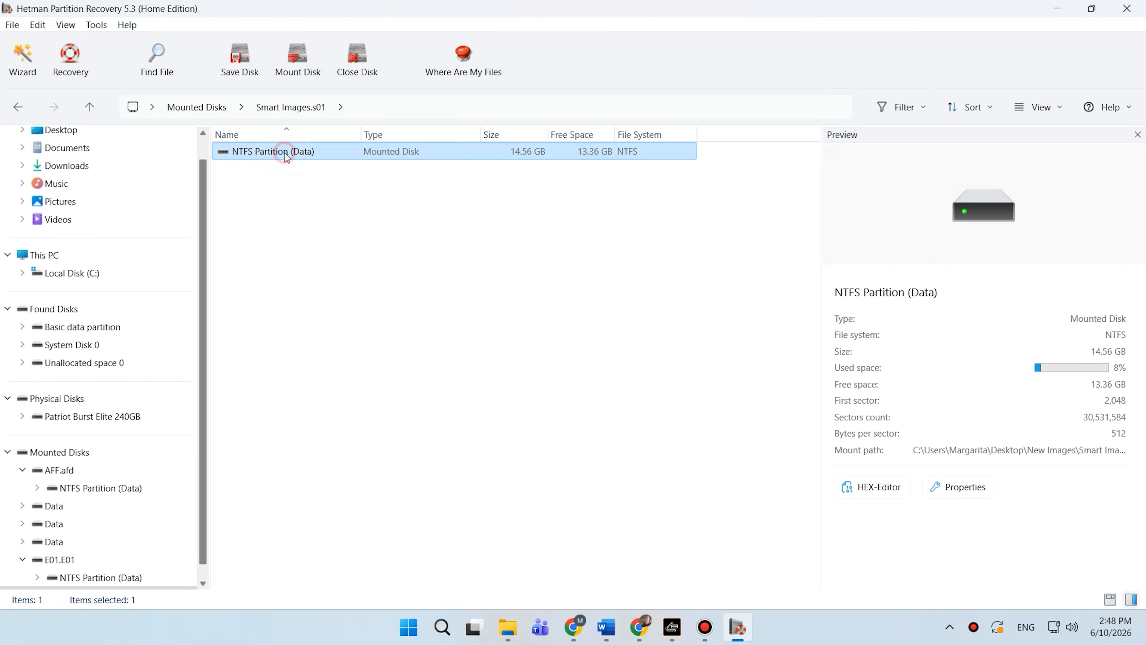
pyautogui.doubleClick(277, 152)
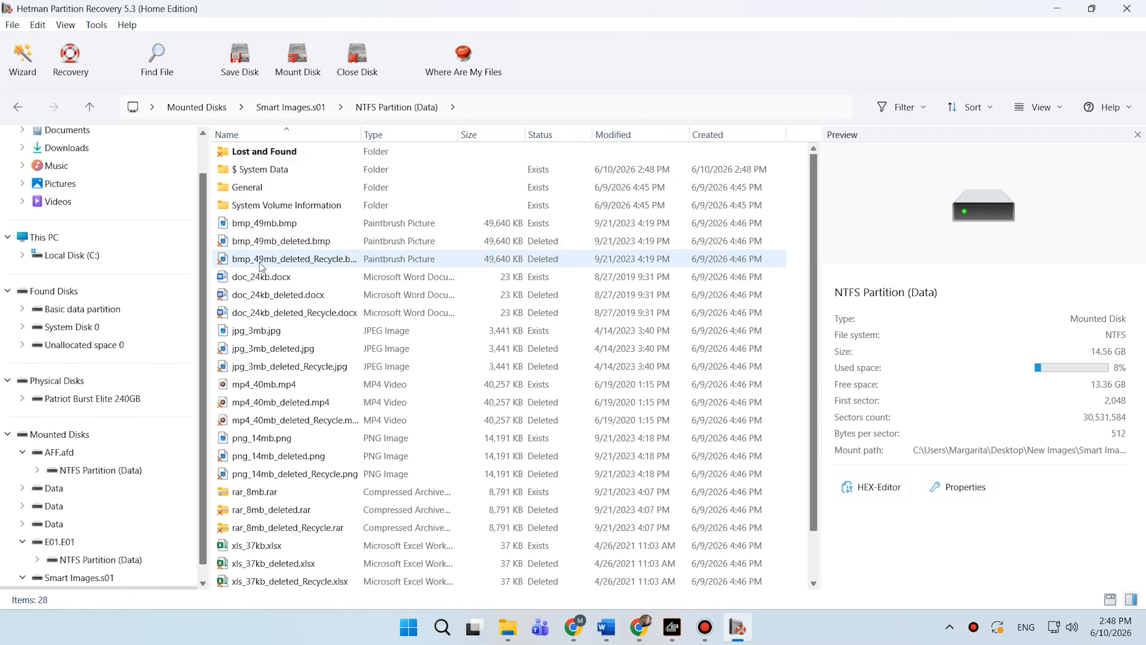
pyautogui.scroll(-1, 257, 571)
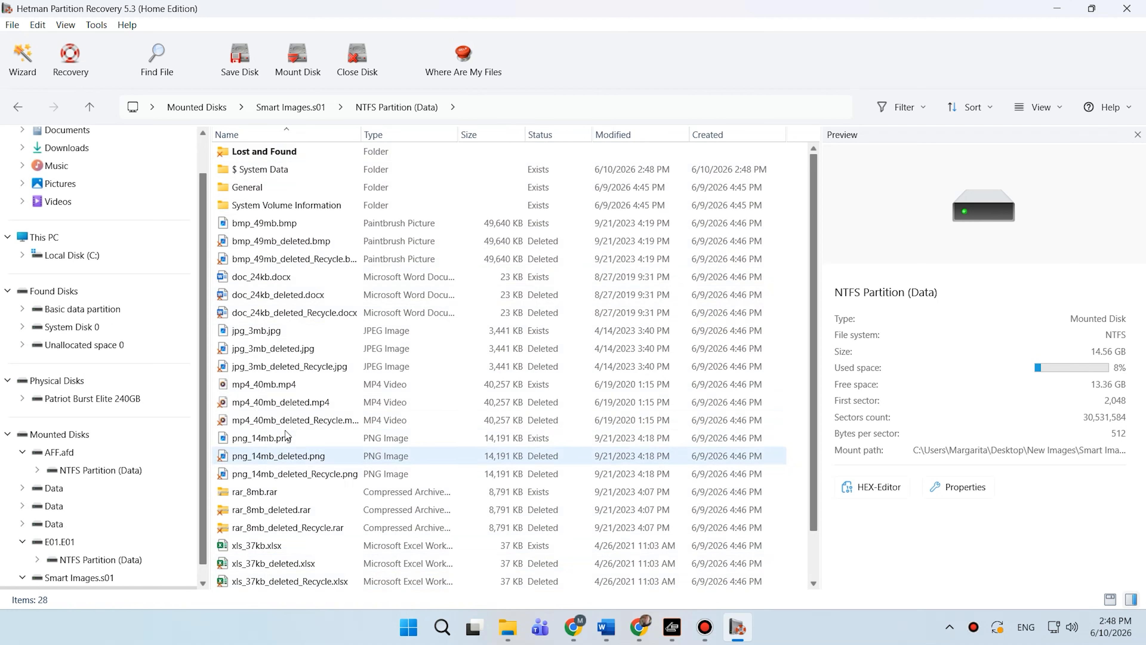
pyautogui.scroll(1, 287, 419)
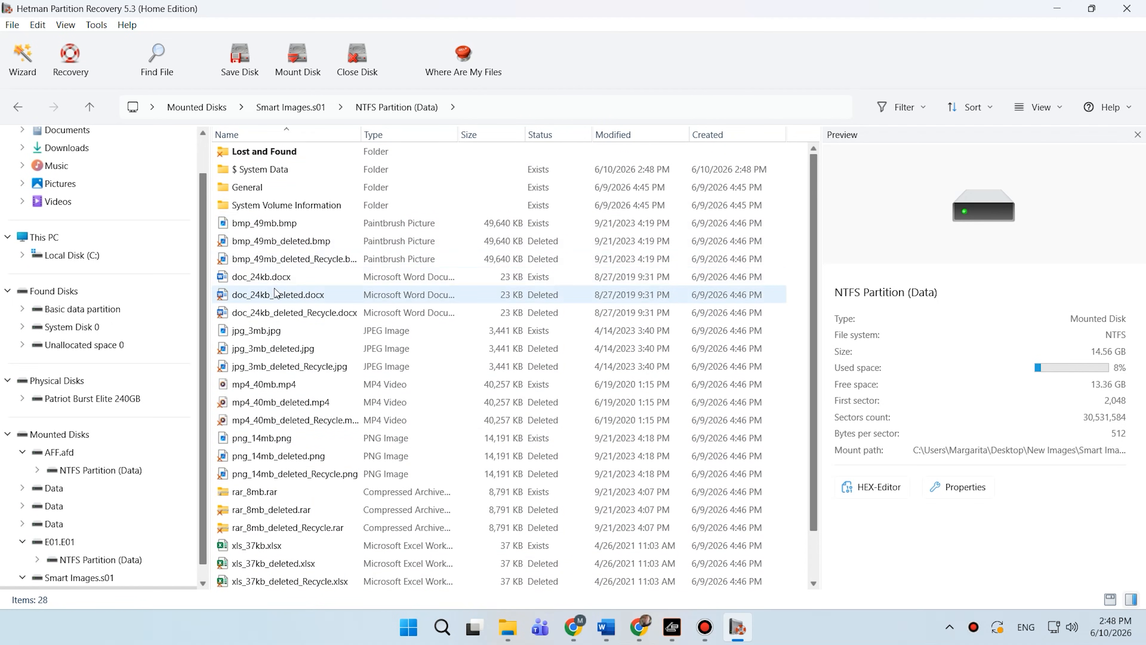
pyautogui.click(276, 299)
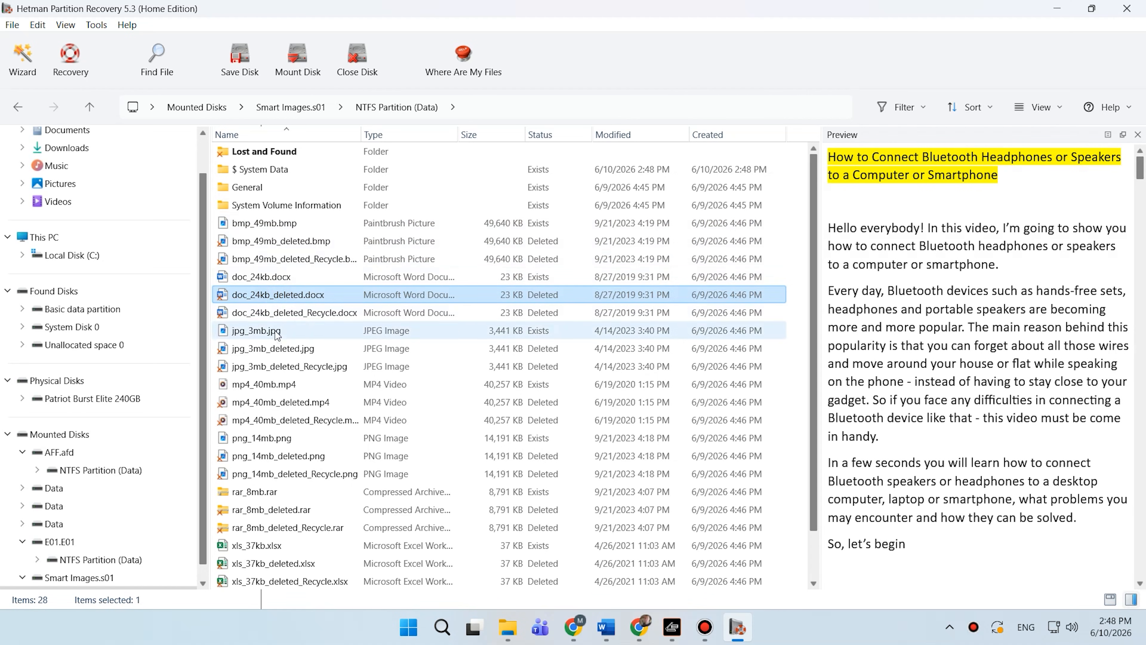
pyautogui.click(277, 365)
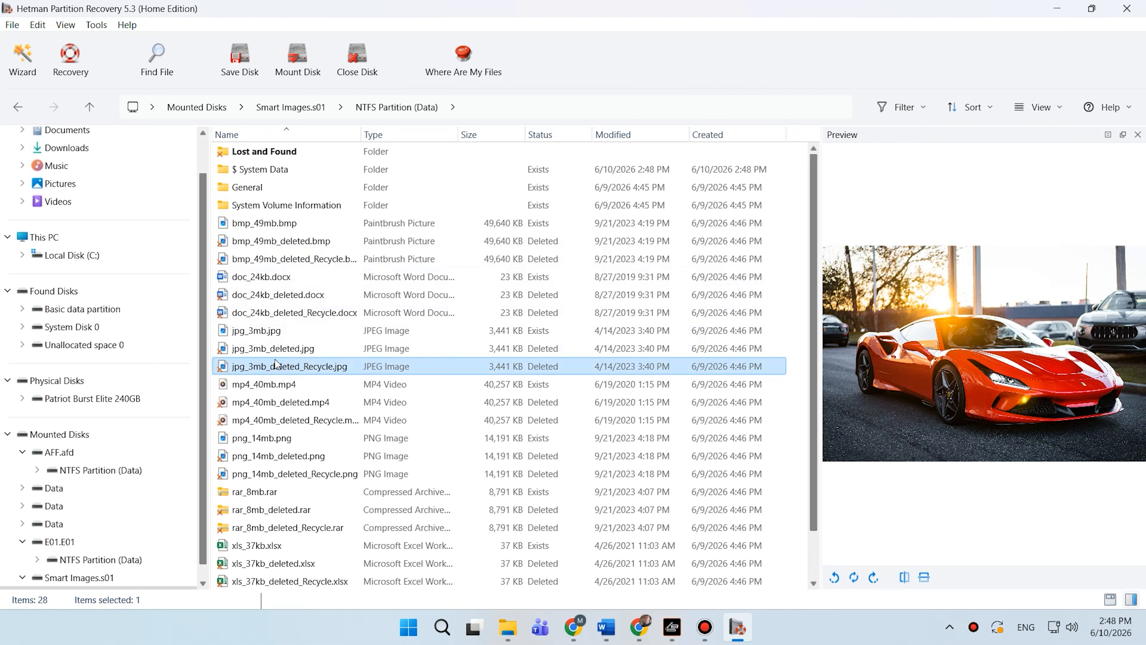
pyautogui.click(279, 419)
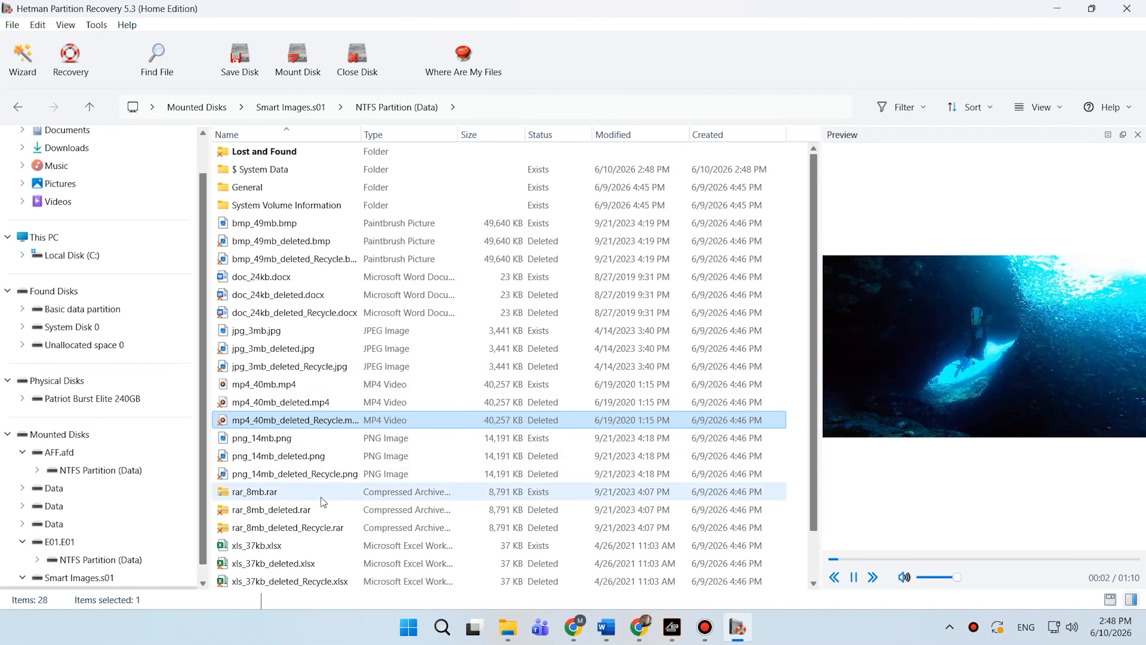
pyautogui.scroll(-1, 406, 417)
pyautogui.click(294, 403)
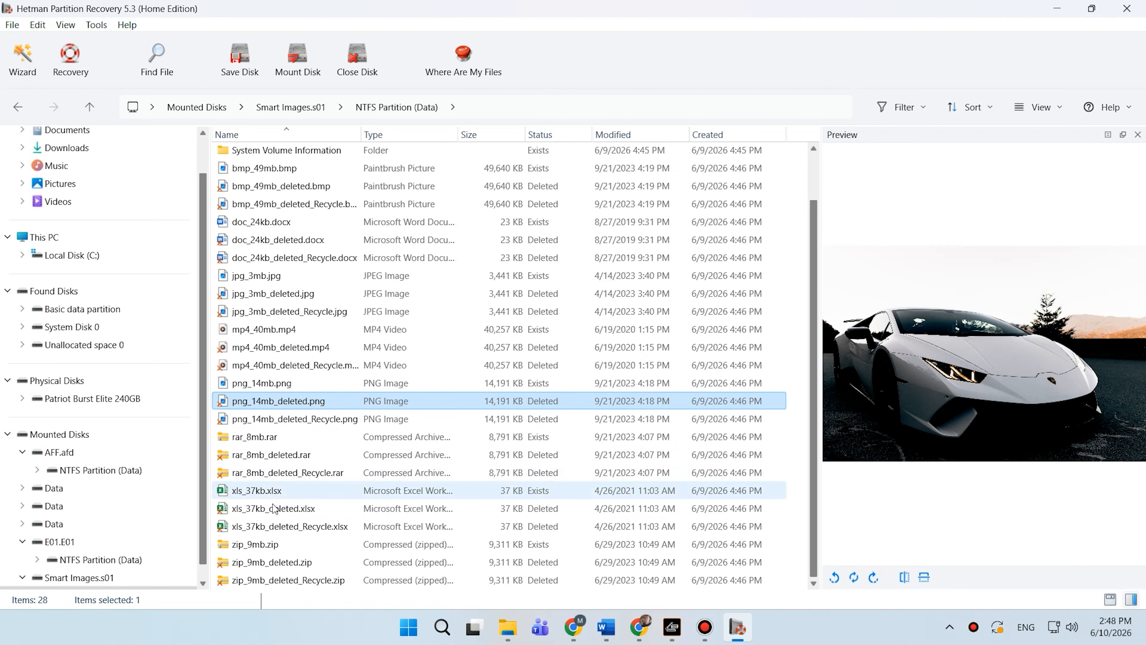
# - Select the deleted files and recover them to the hard disk at C:\Restored Files\
pyautogui.click(273, 525)
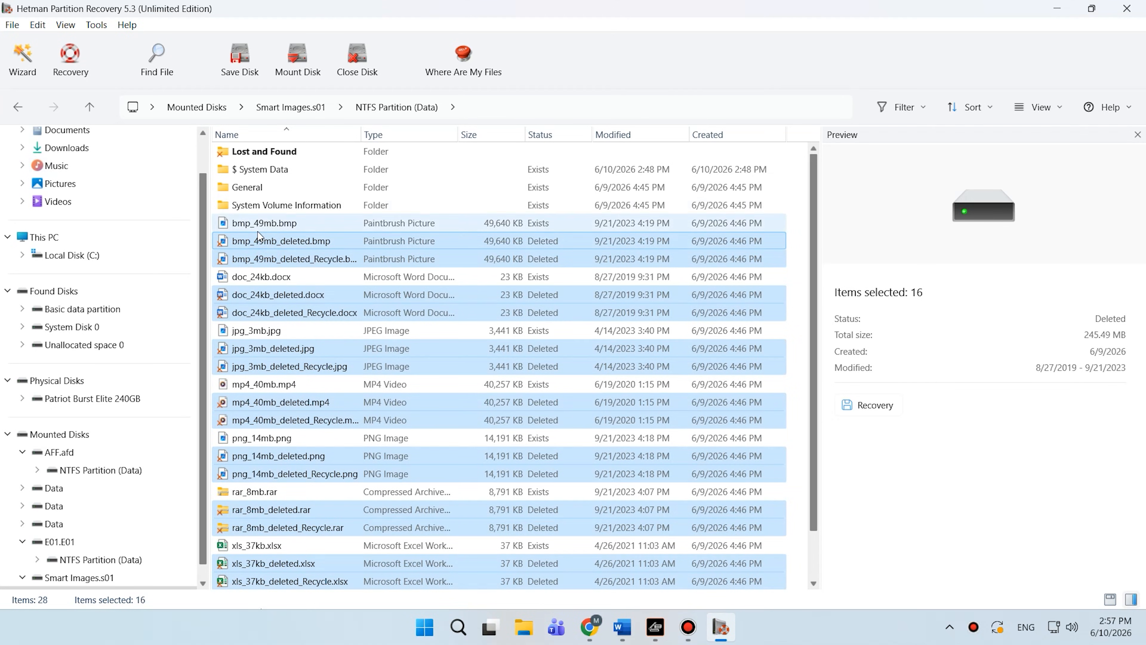
pyautogui.click(73, 61)
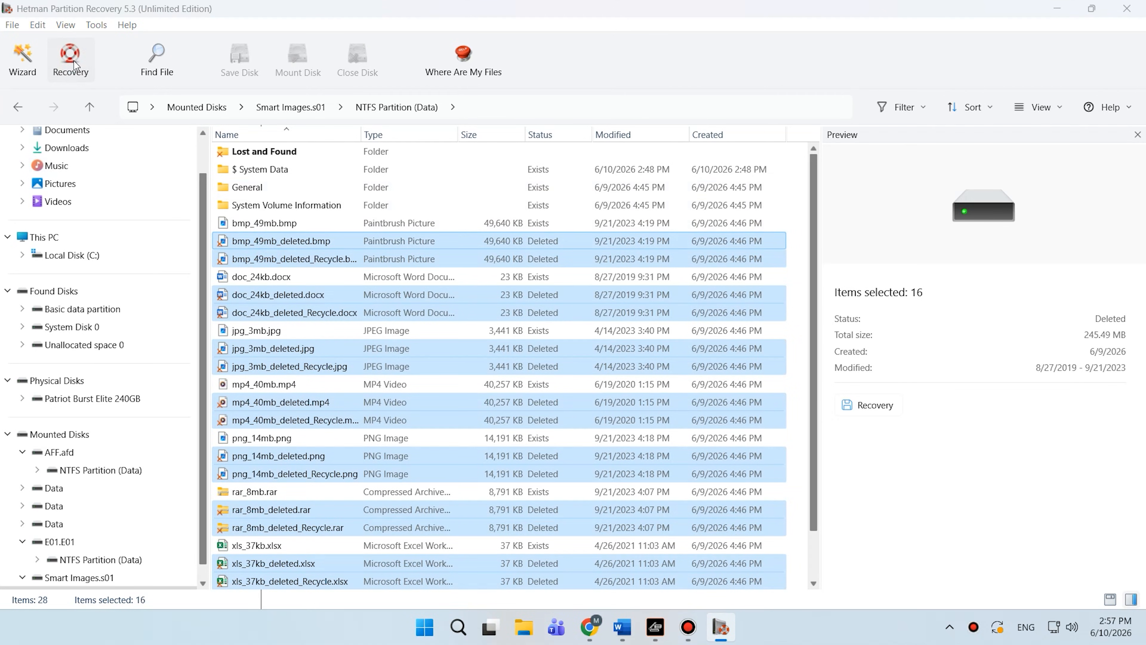
pyautogui.click(386, 260)
pyautogui.click(377, 286)
pyautogui.click(381, 237)
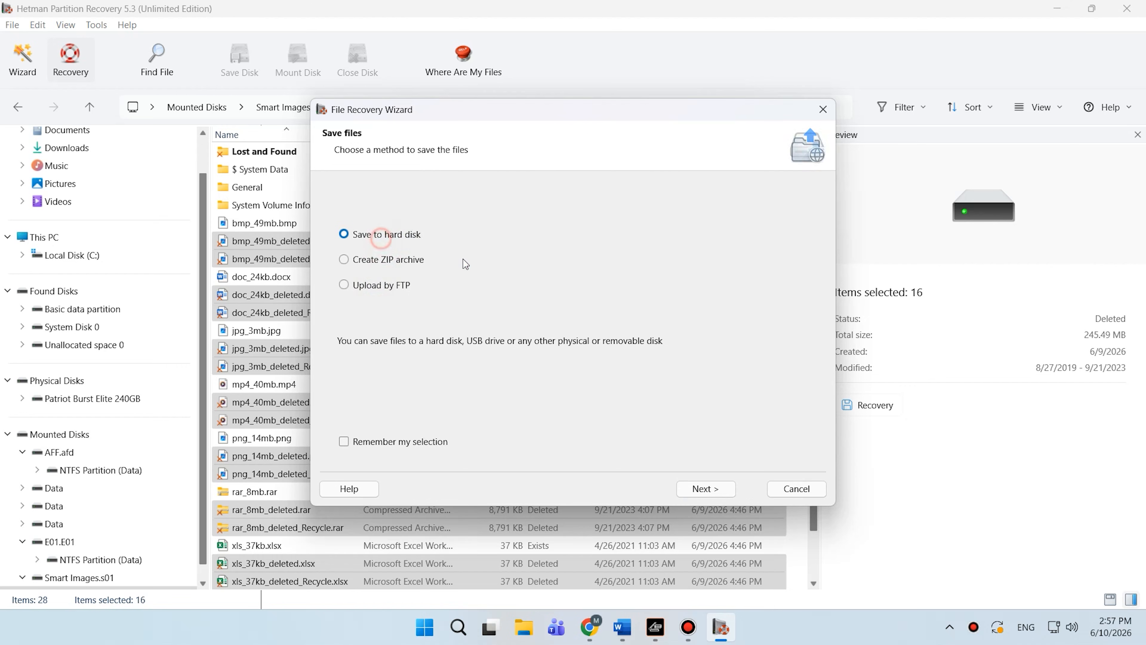
pyautogui.click(704, 488)
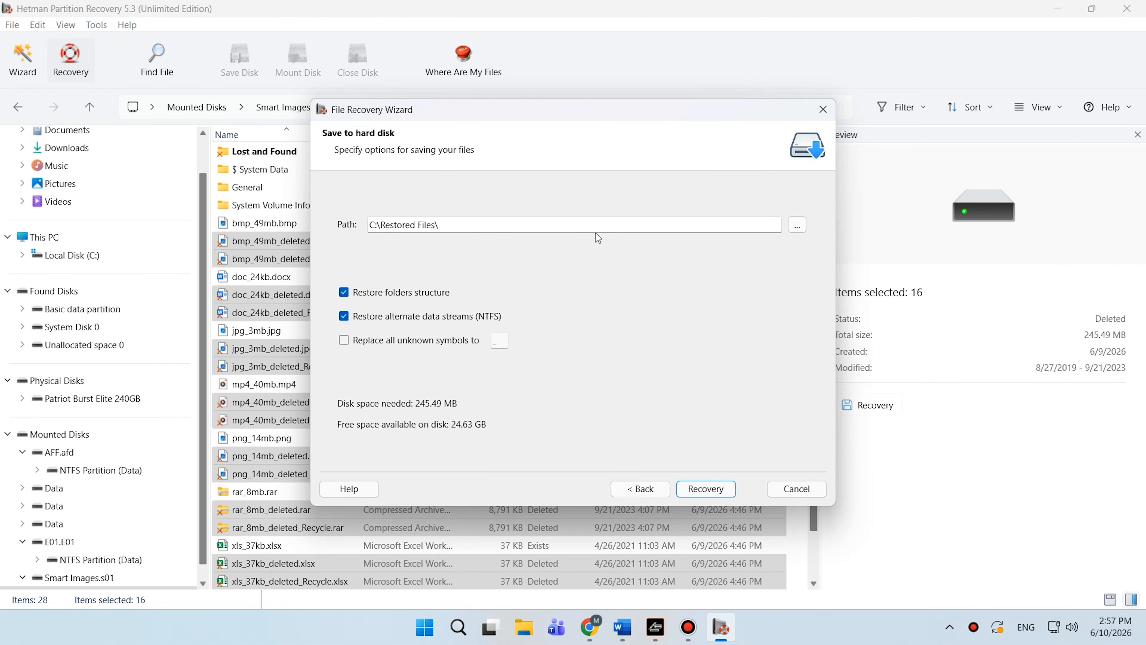
pyautogui.click(706, 489)
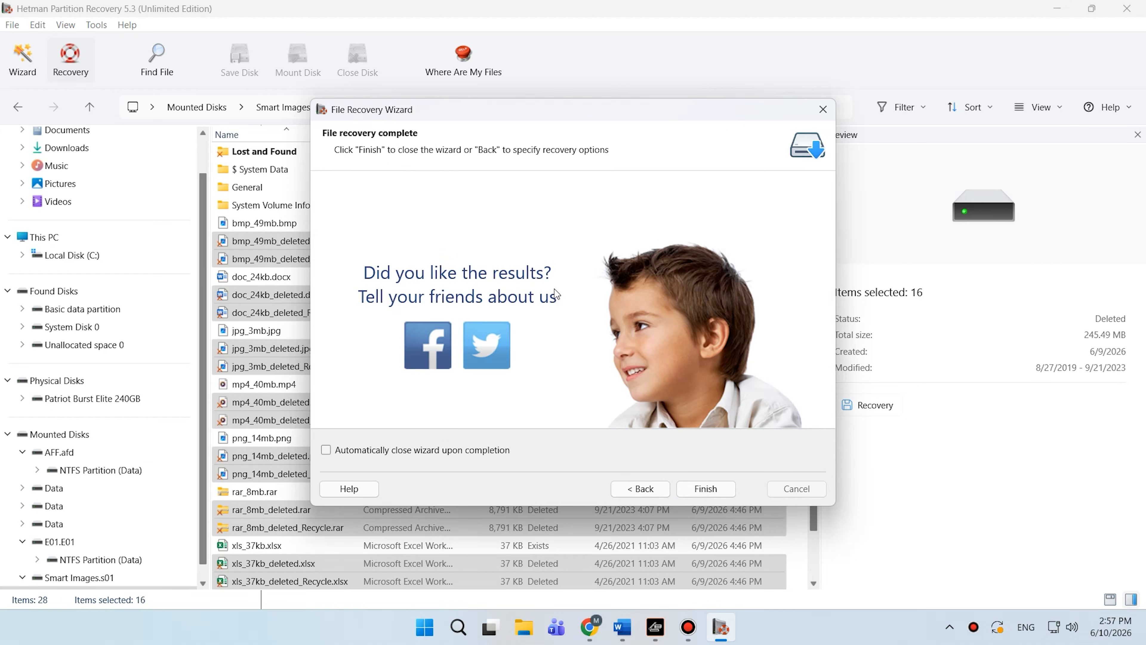
pyautogui.click(708, 489)
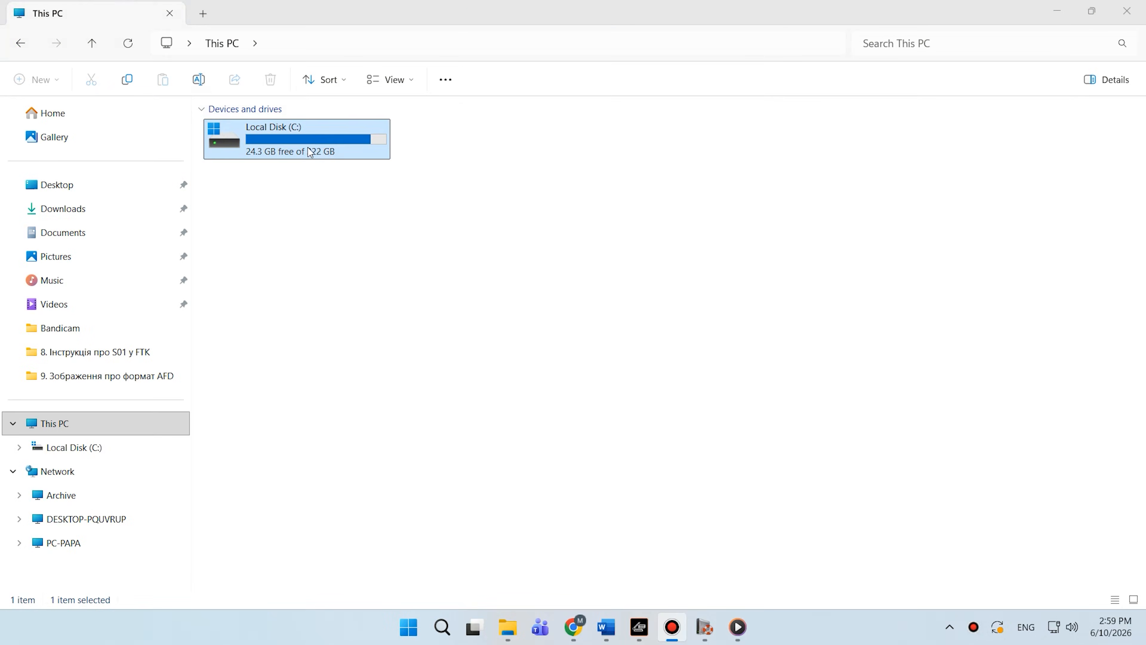
# - Open the Restored Files folder on Local Disk (C:) in File Explorer
pyautogui.doubleClick(311, 153)
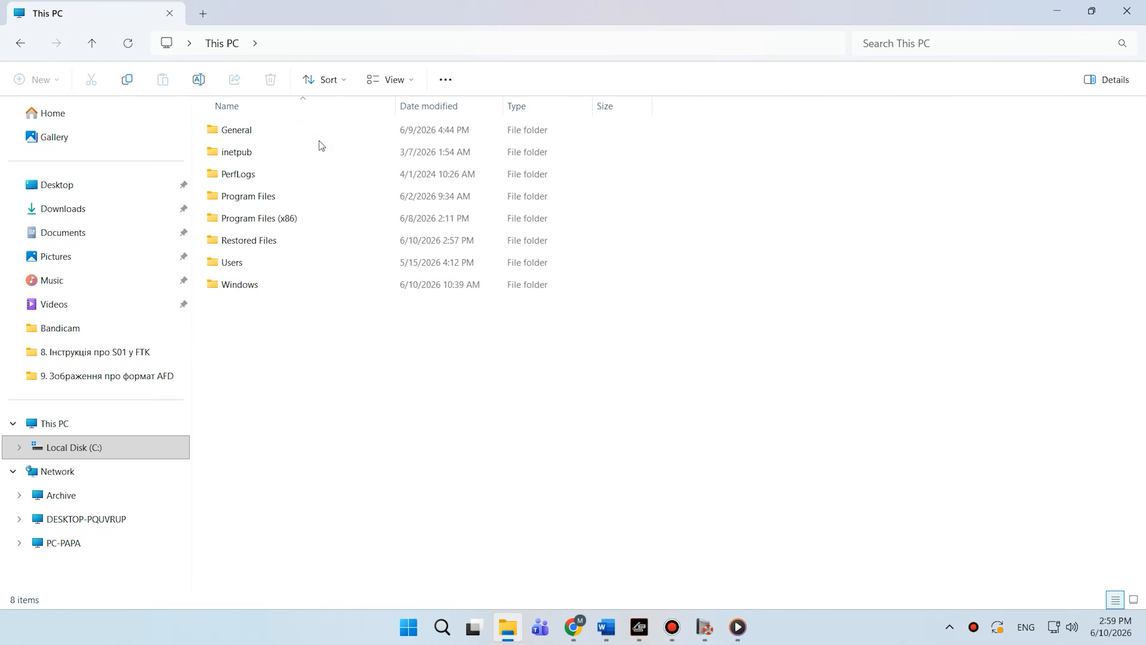
pyautogui.doubleClick(270, 244)
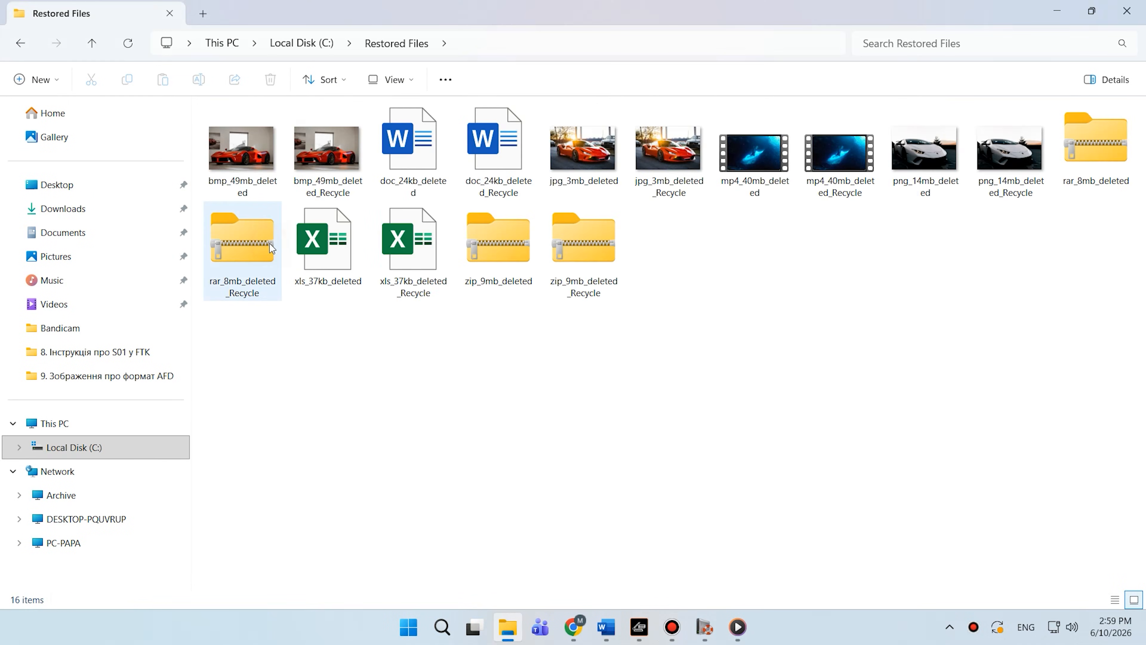
# - Run a Fast scan analysis on the mounted AFF.afd disk and finish the wizard
pyautogui.click(473, 393)
pyautogui.click(255, 159)
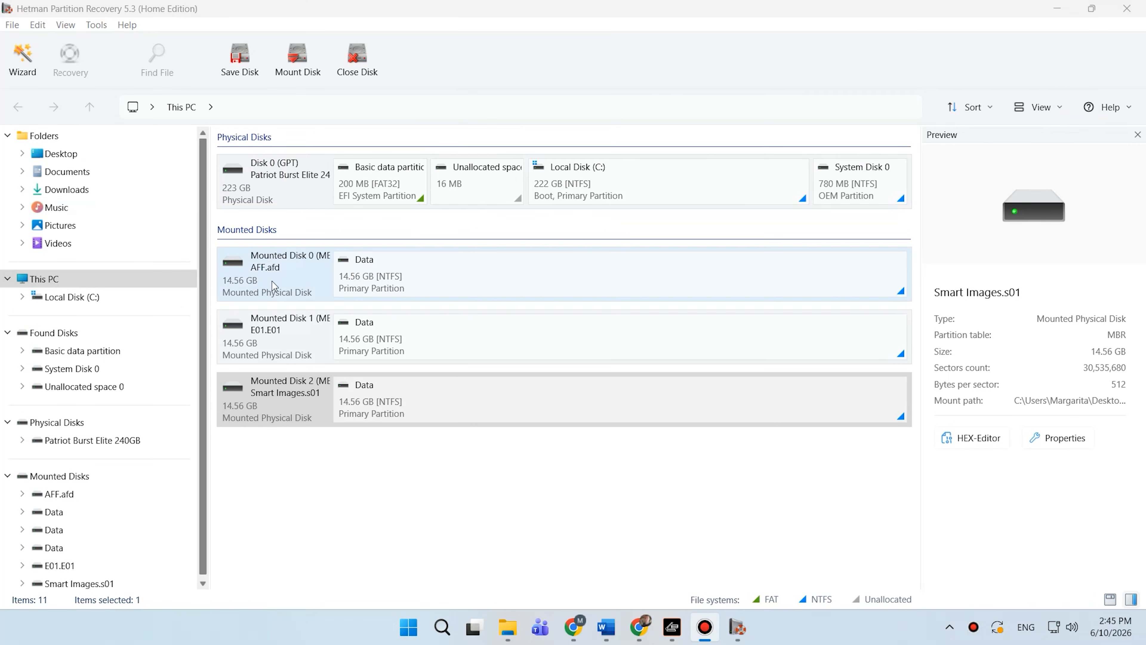
pyautogui.doubleClick(276, 280)
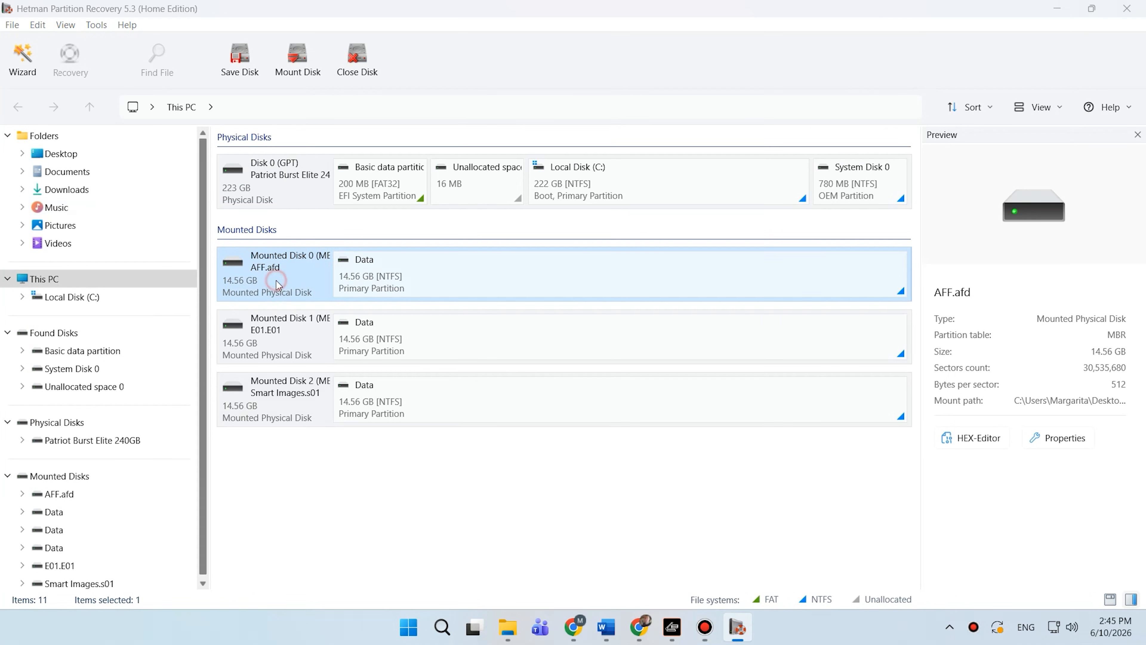
pyautogui.click(363, 207)
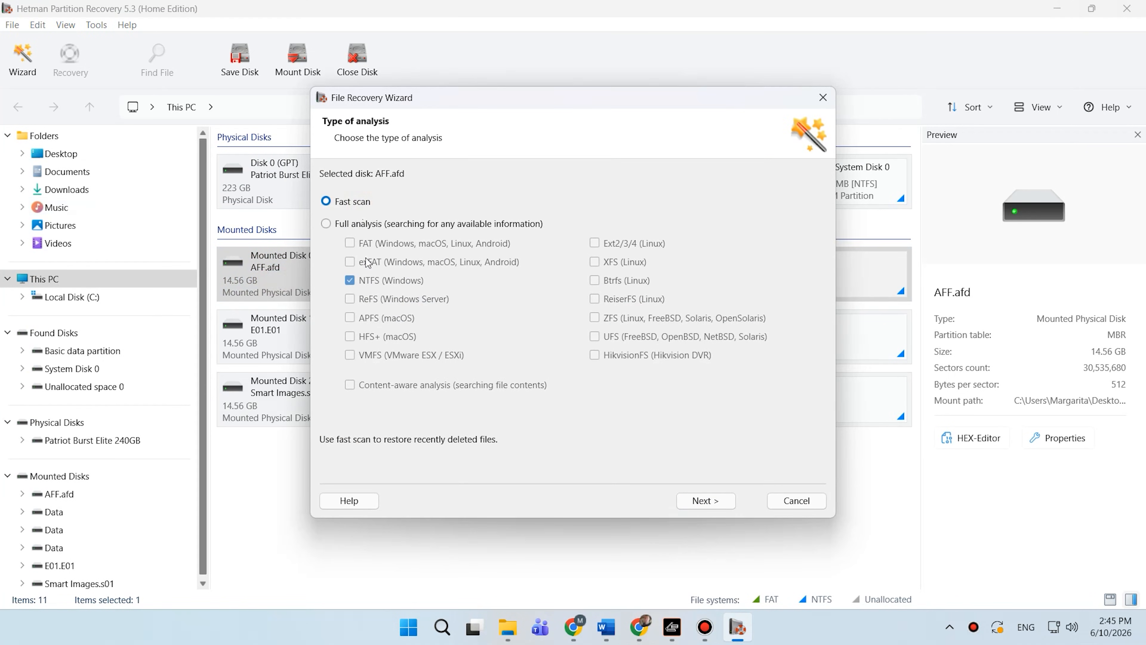
pyautogui.click(709, 496)
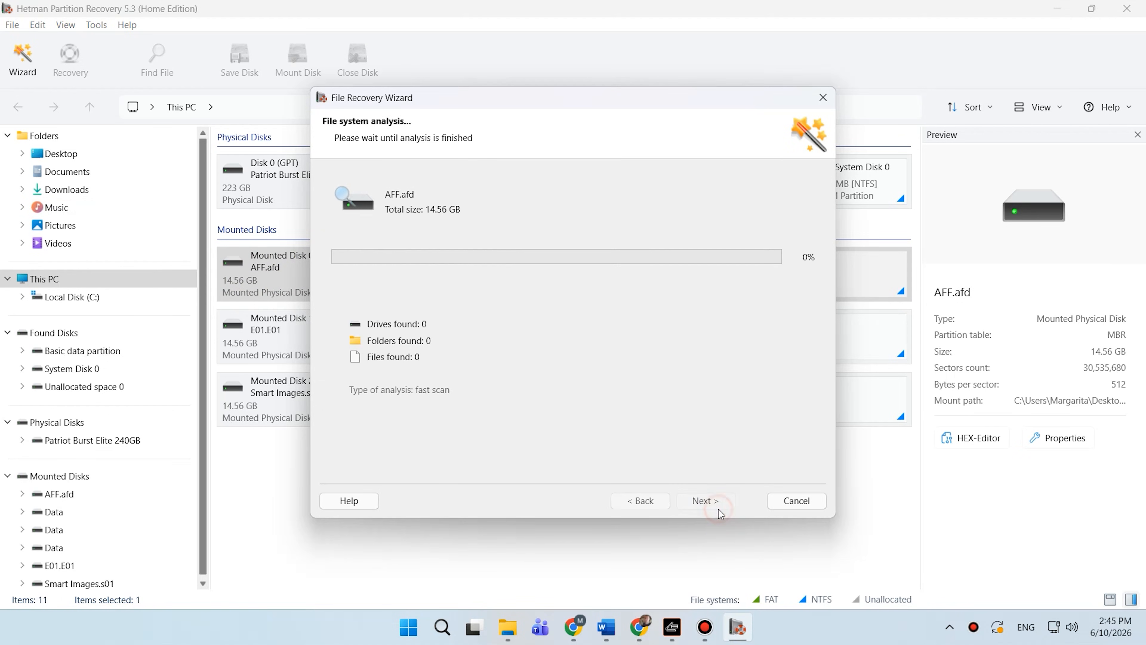
pyautogui.click(709, 501)
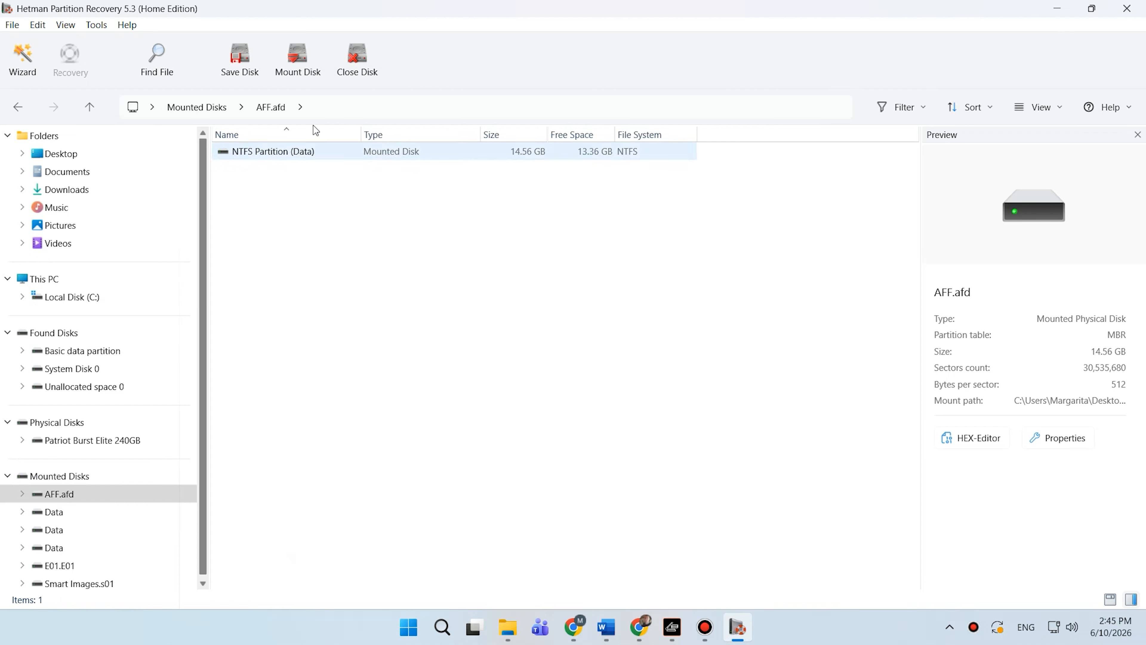
# - Open the NTFS Partition (Data) of AFF.afd and preview the deleted bmp, docx, jpg and mp4 files
pyautogui.click(268, 152)
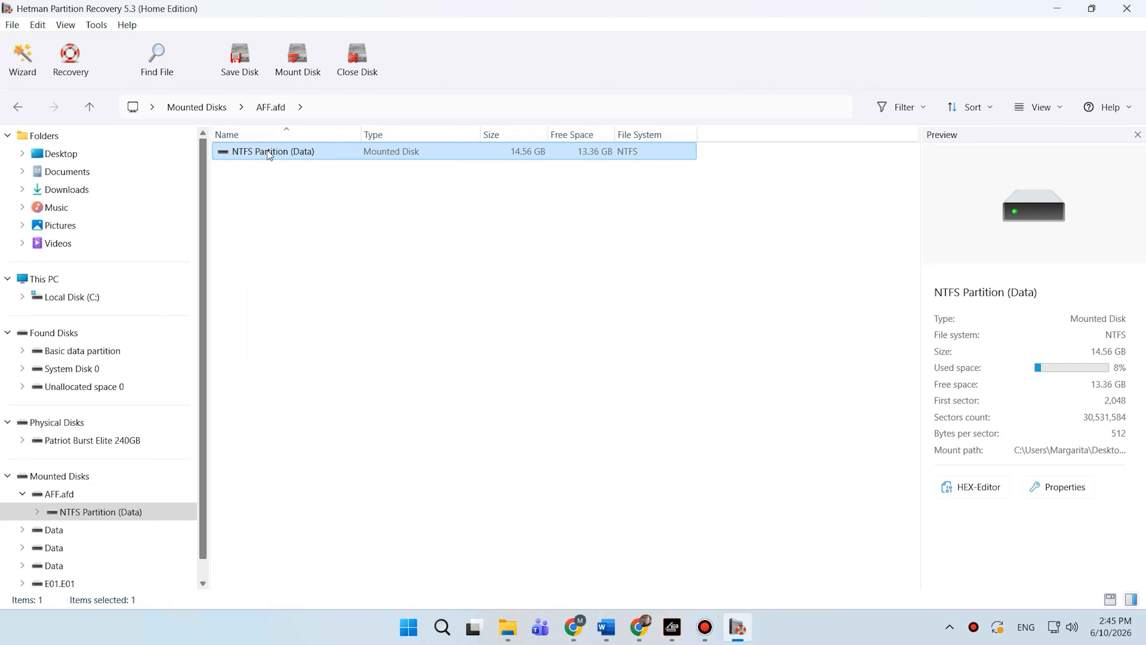
pyautogui.doubleClick(268, 151)
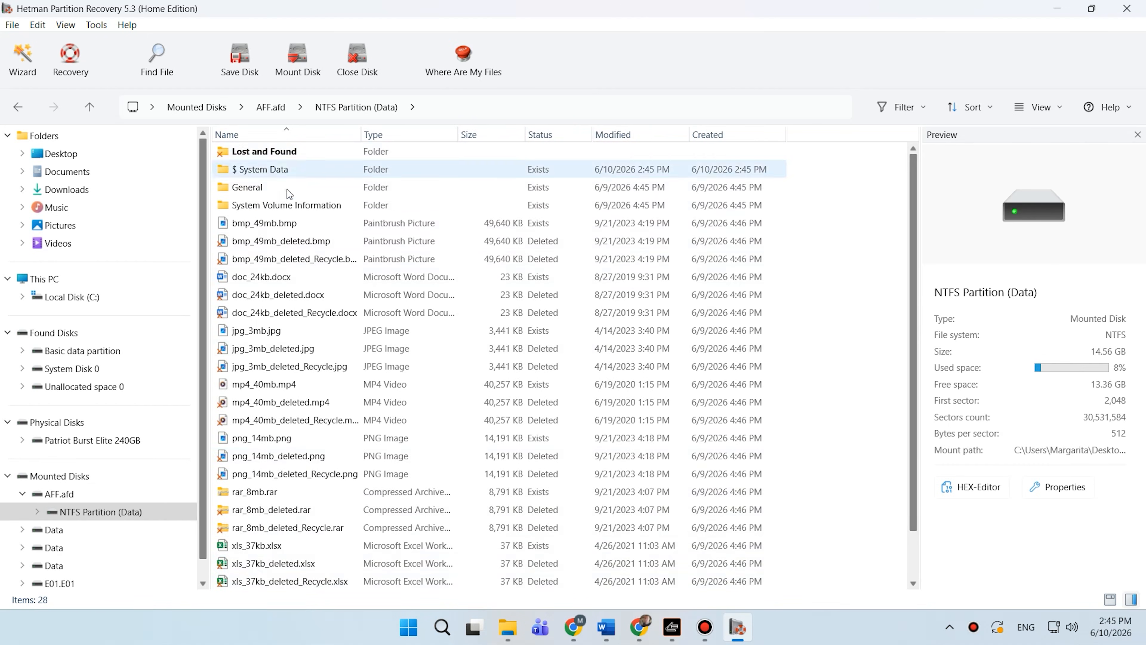
pyautogui.click(288, 242)
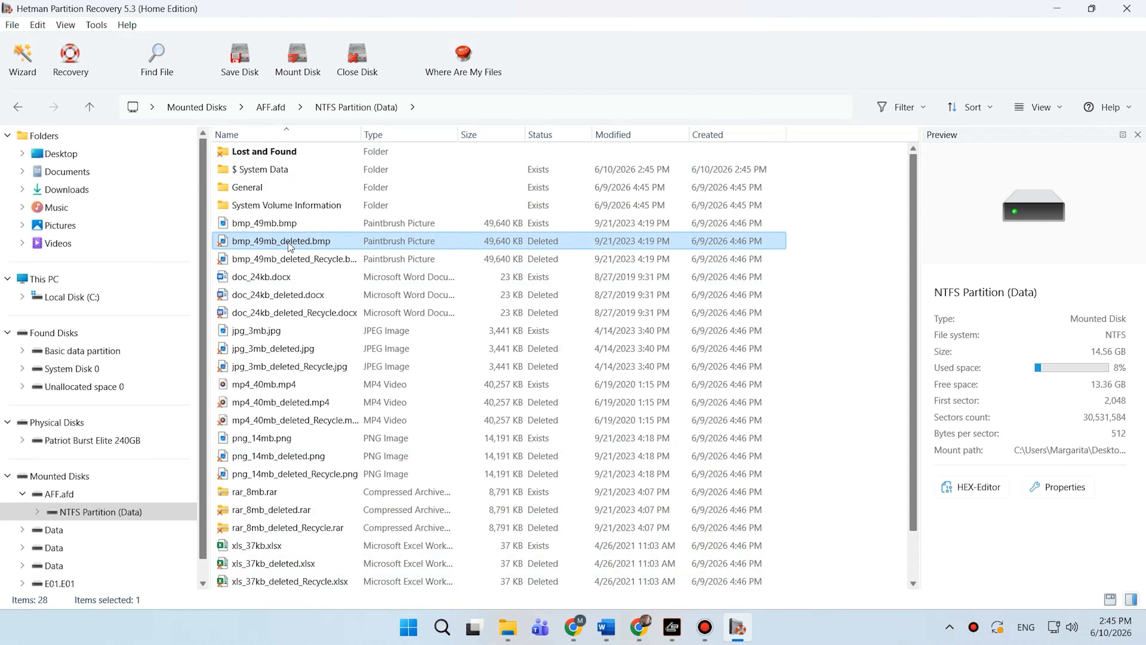
pyautogui.click(264, 299)
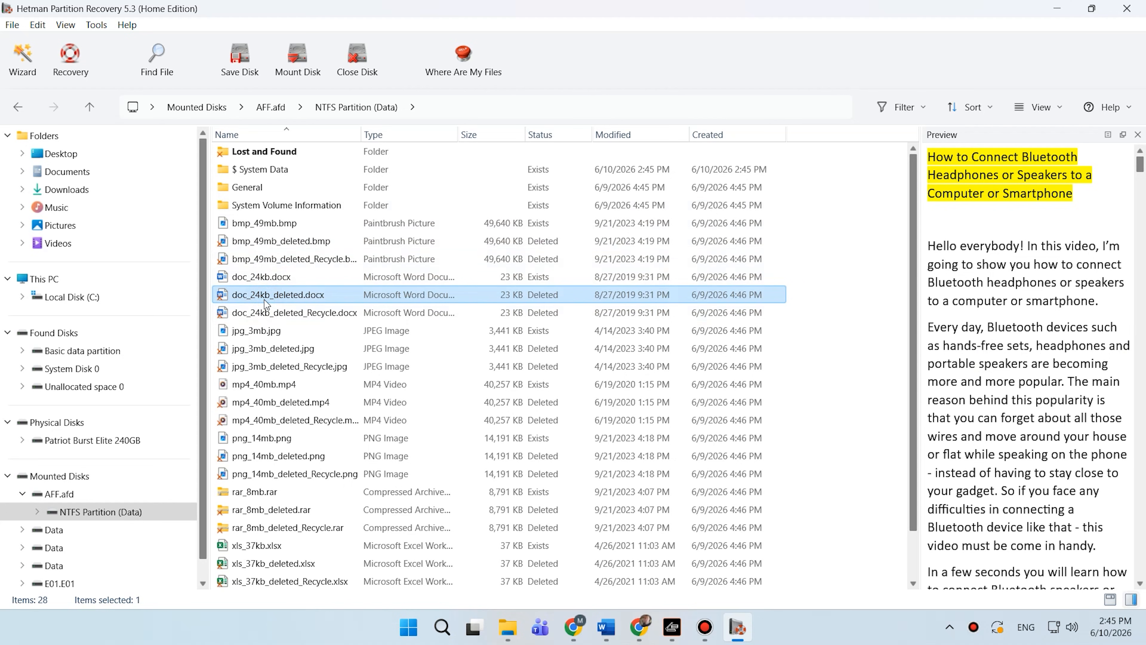
pyautogui.click(261, 351)
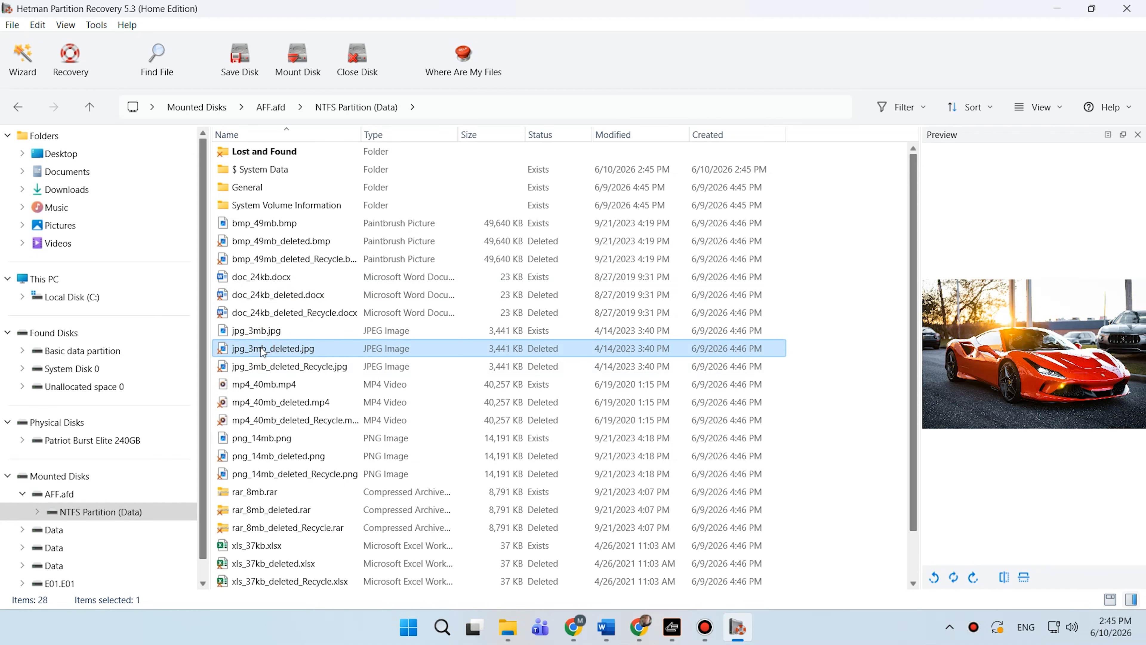
pyautogui.click(266, 404)
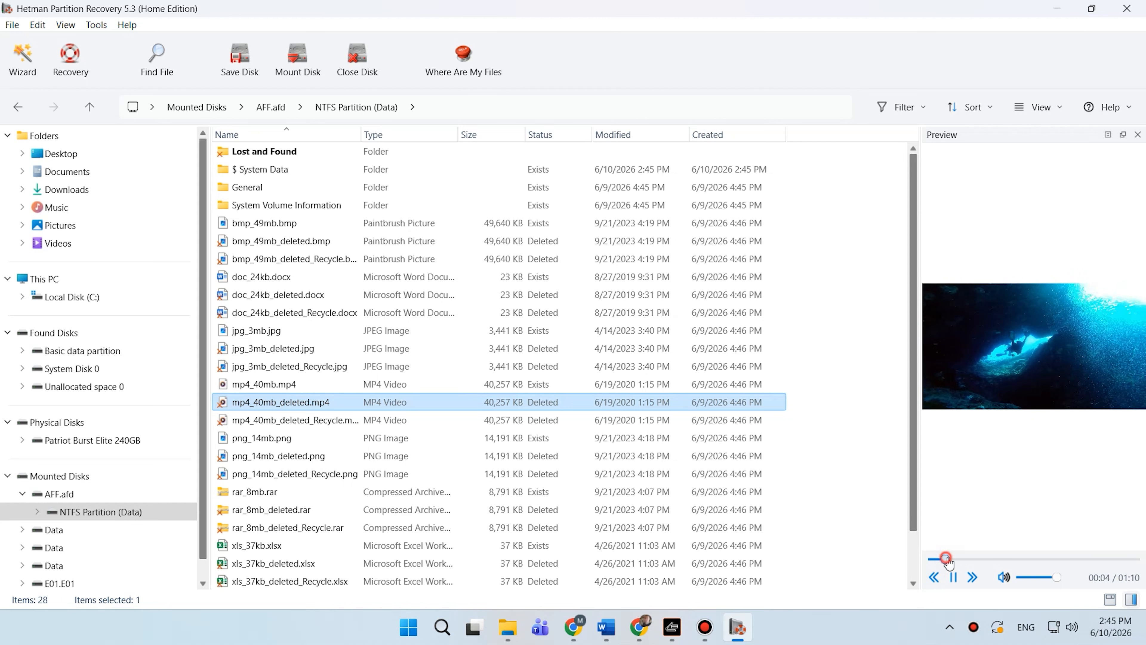
pyautogui.scroll(-5, 188, 241)
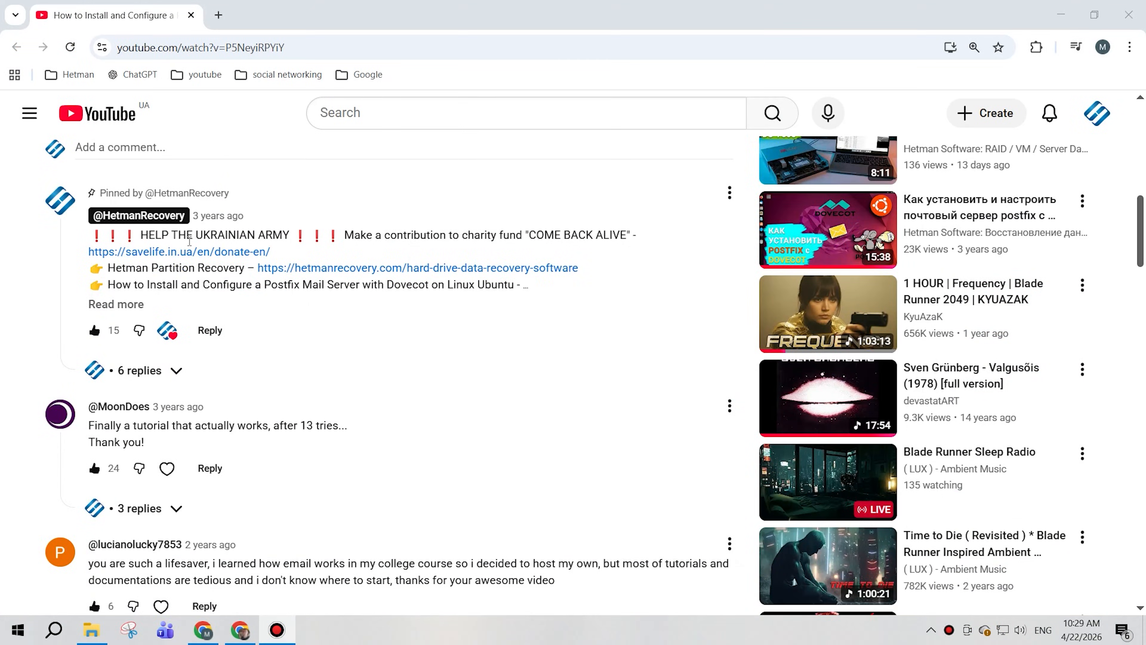
pyautogui.scroll(-4, 190, 247)
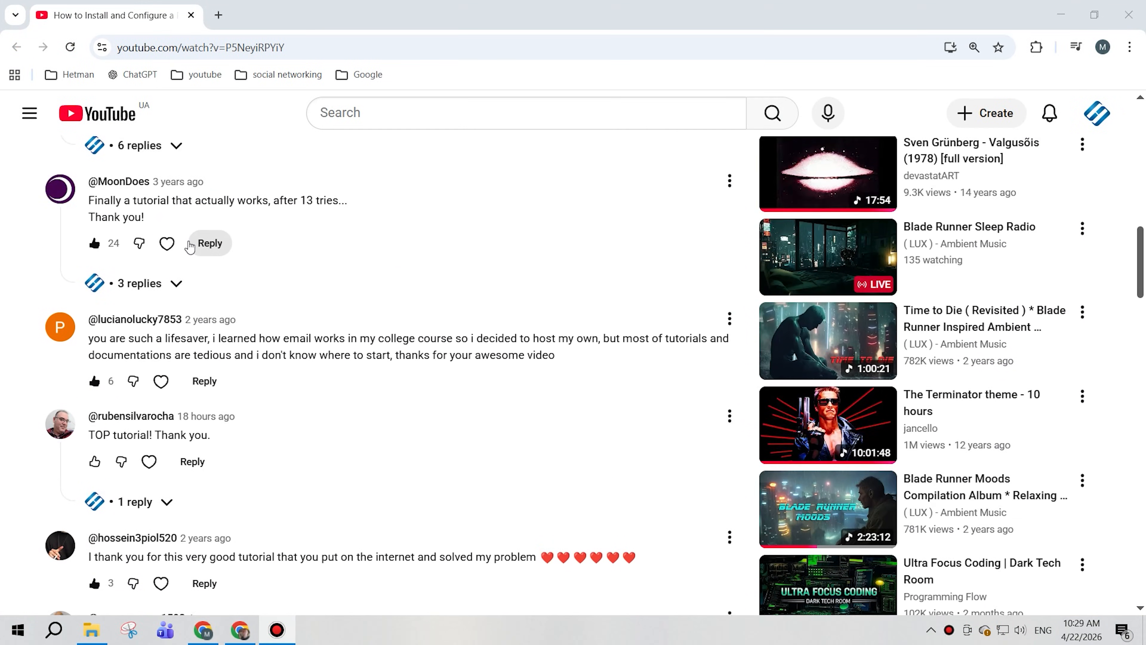
pyautogui.scroll(-10, 190, 247)
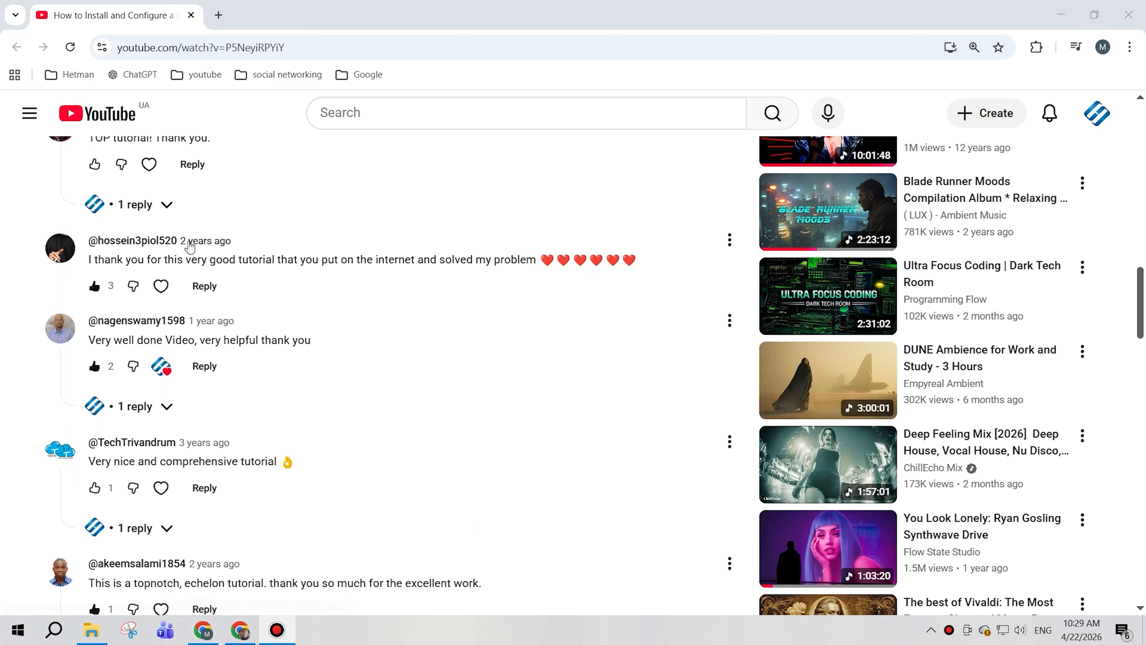
pyautogui.scroll(-15, 188, 242)
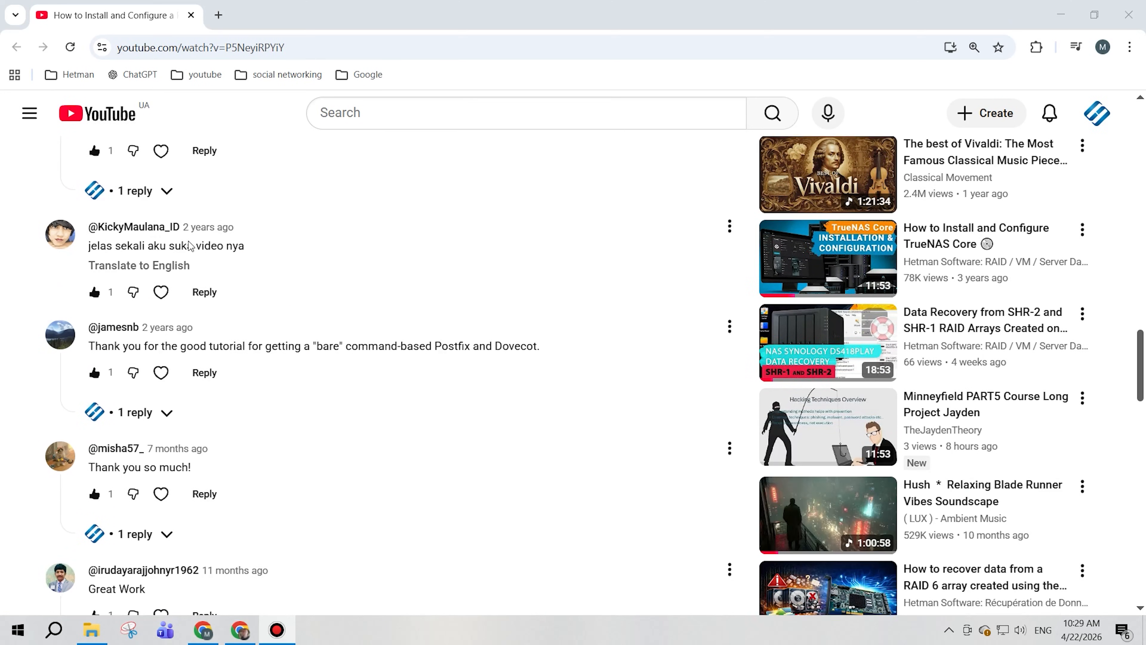
pyautogui.scroll(-6, 190, 245)
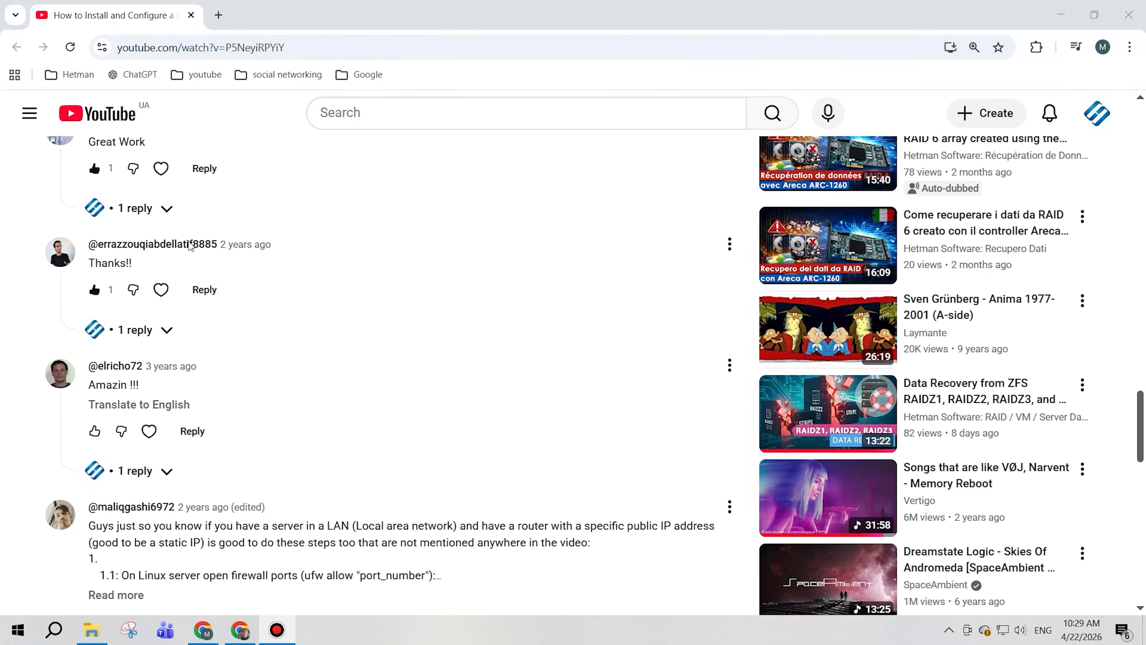
pyautogui.scroll(-12, 188, 241)
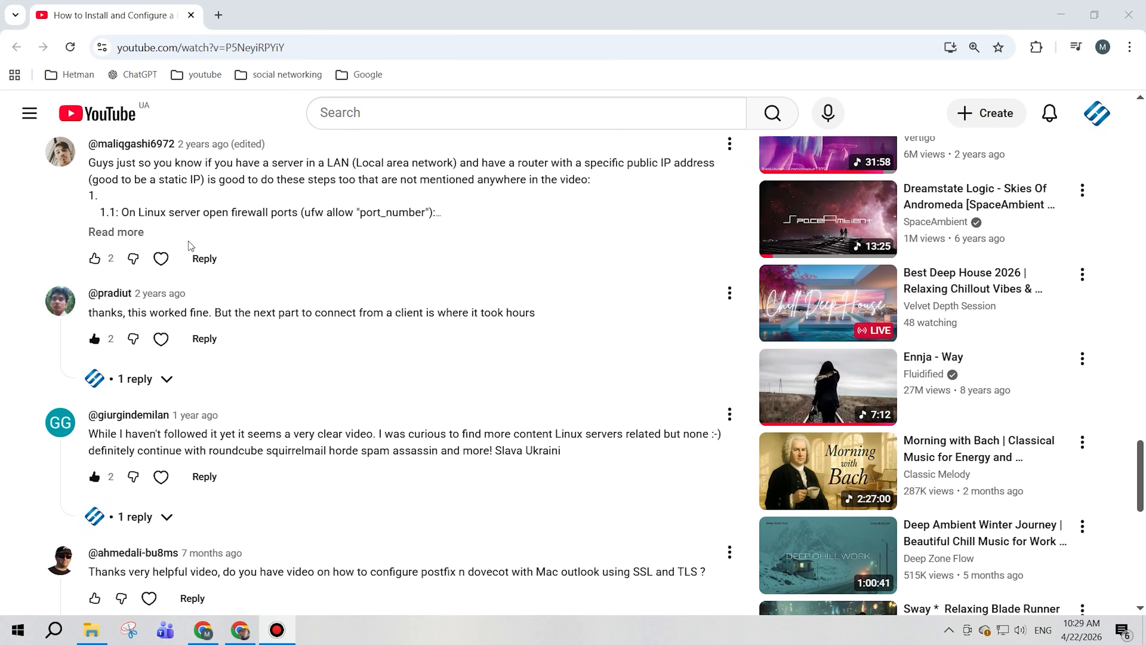